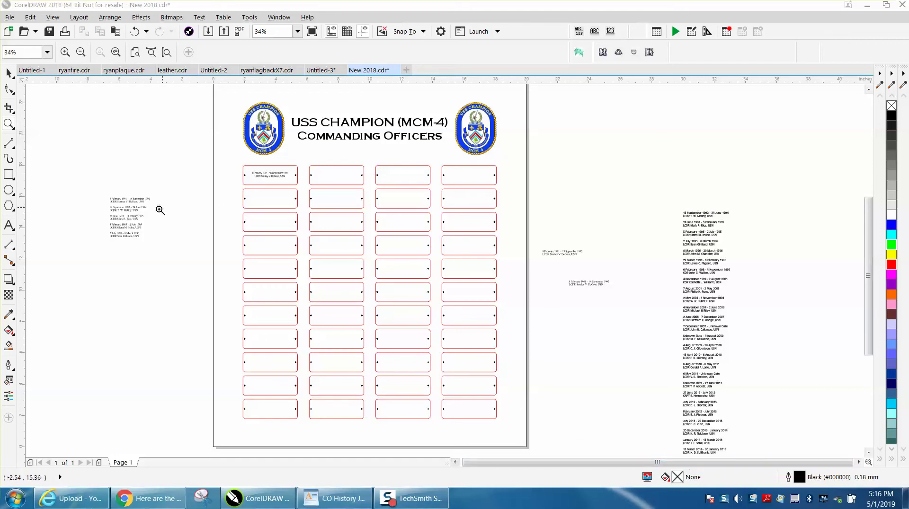
- Zoom in on the pasted block of officer dates and names and select it
left_click_drag(108, 198, 164, 239)
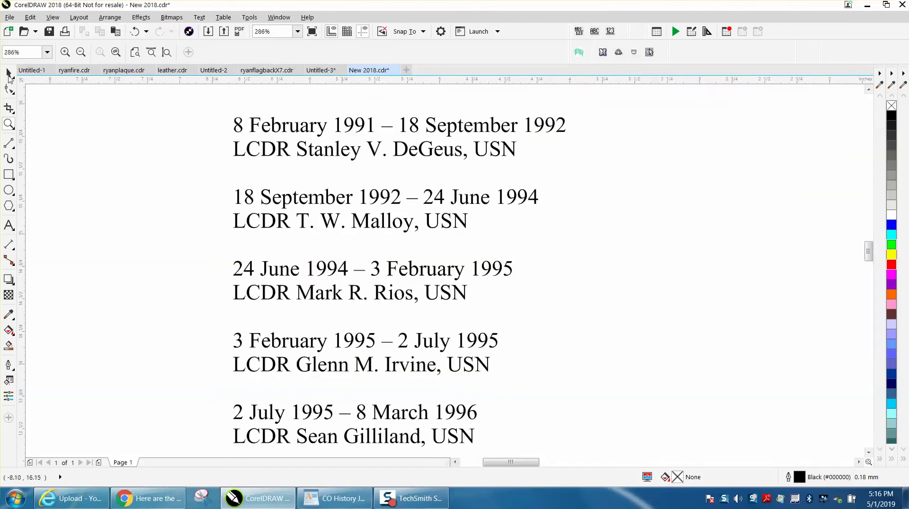
left_click(9, 73)
left_click(278, 124)
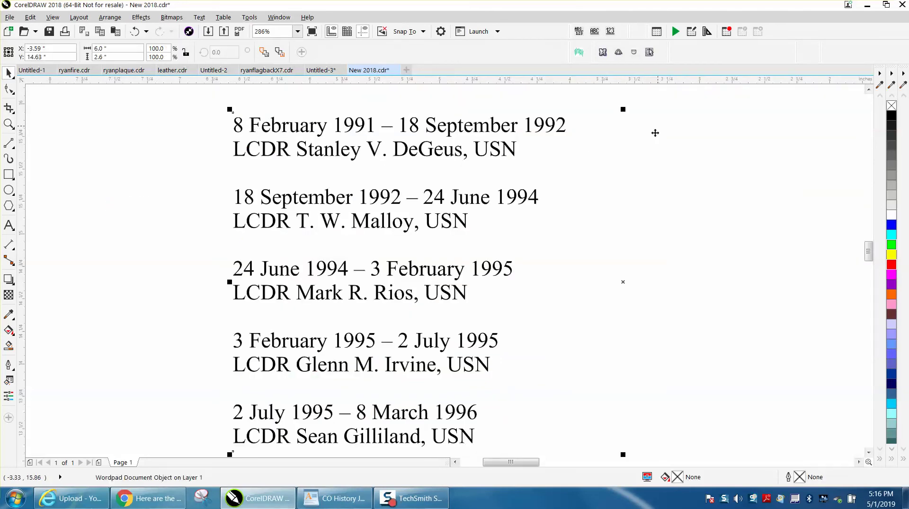
scroll(359, 142, "down", 2)
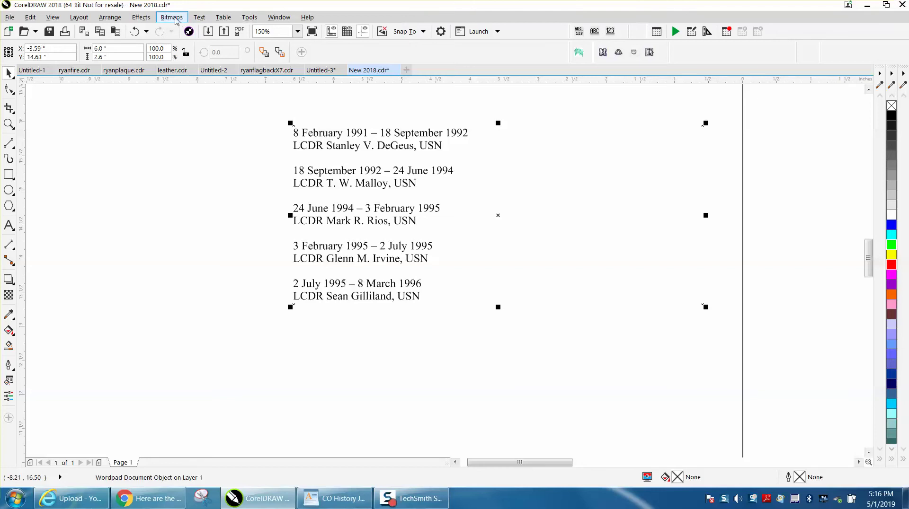
- Look through the Text menu without changing anything, then bring the WordPad officer list forward
left_click(199, 17)
left_click(199, 17)
left_click(198, 17)
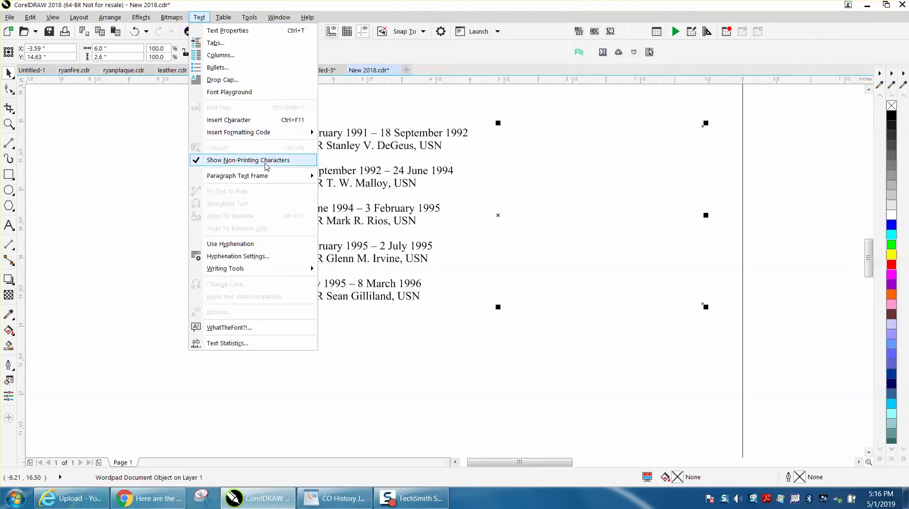
left_click(481, 293)
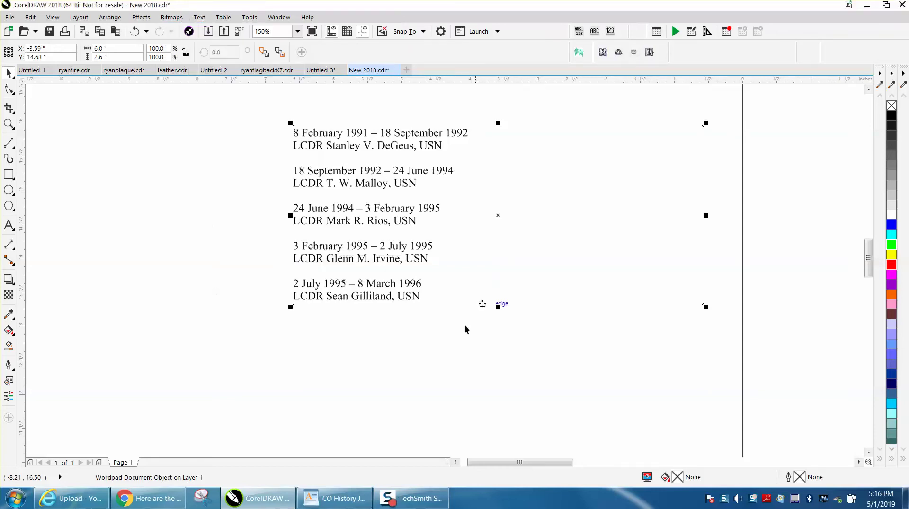
left_click(339, 500)
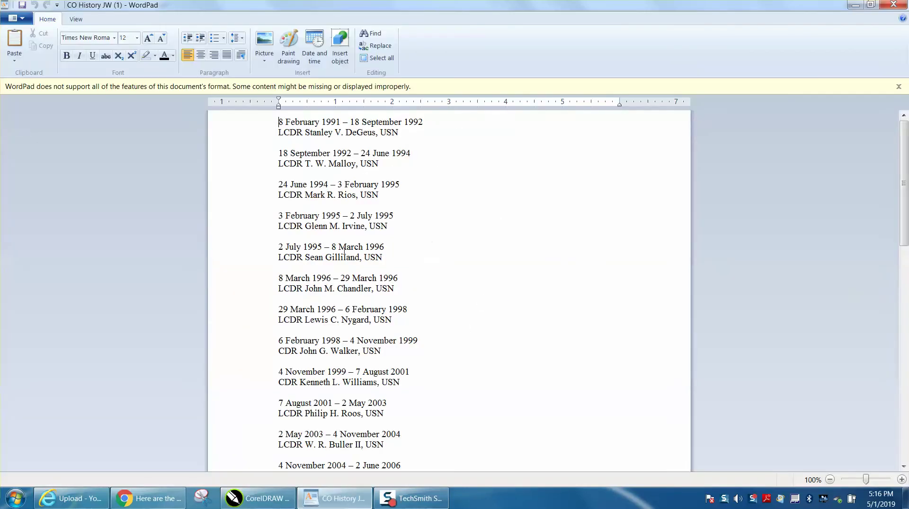
- Save the WordPad list as MS-DOS text 'CO History JW4', accepting the text-only warning
left_click(14, 21)
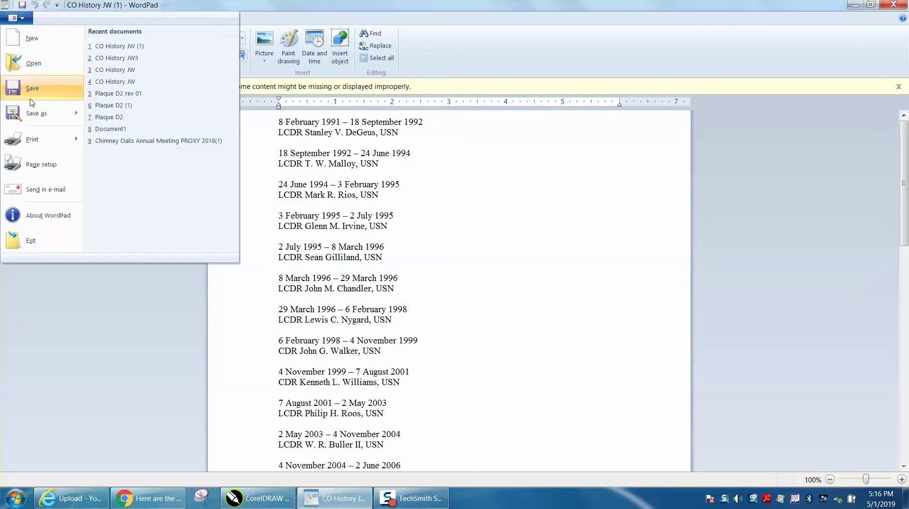
left_click(31, 114)
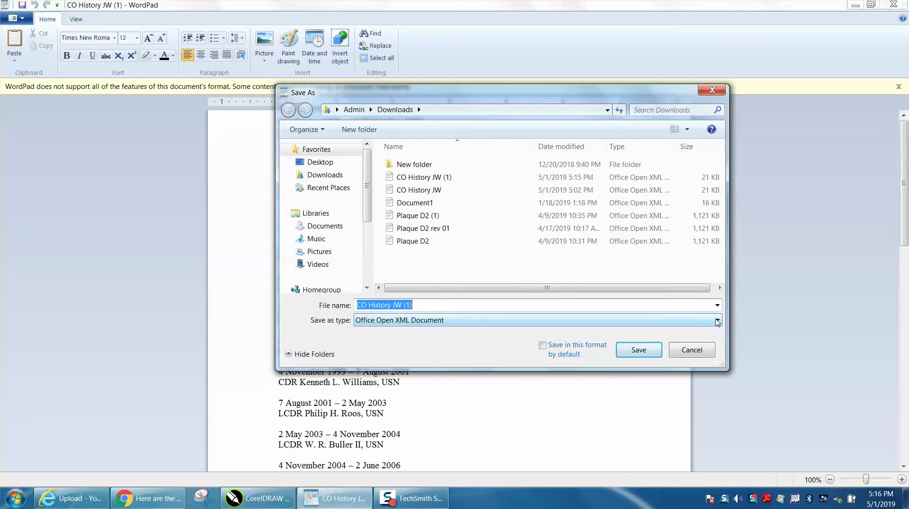
left_click(717, 320)
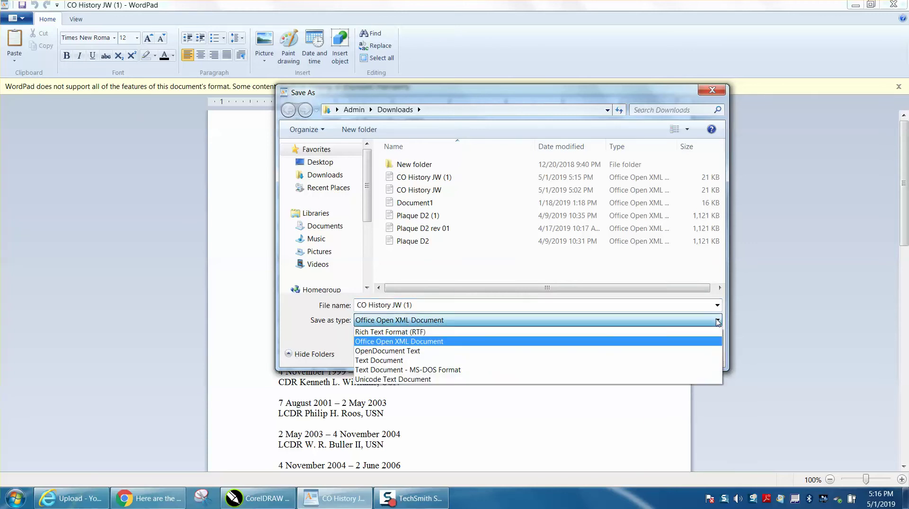
left_click(429, 370)
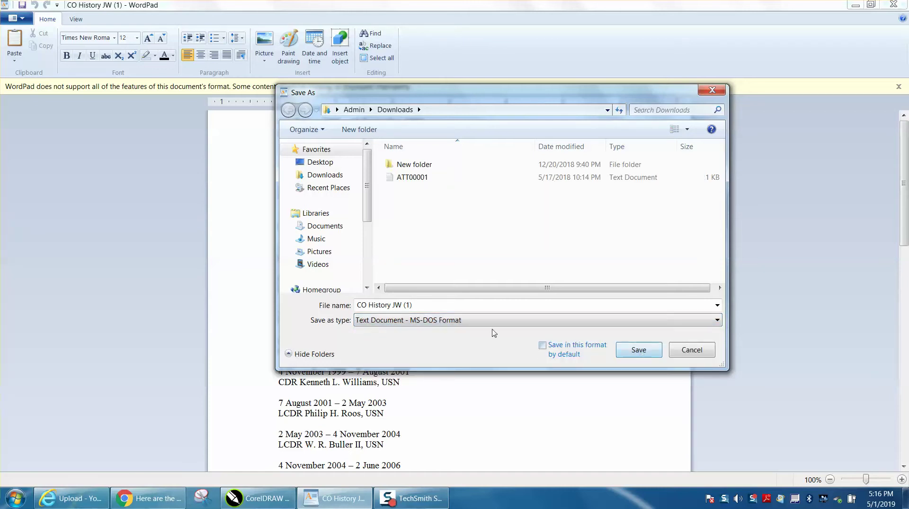
left_click(435, 306)
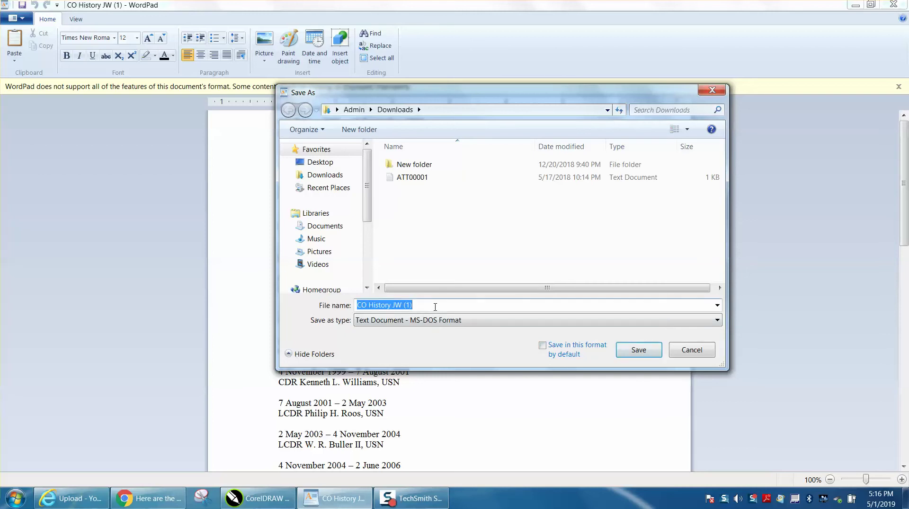
left_click(422, 308)
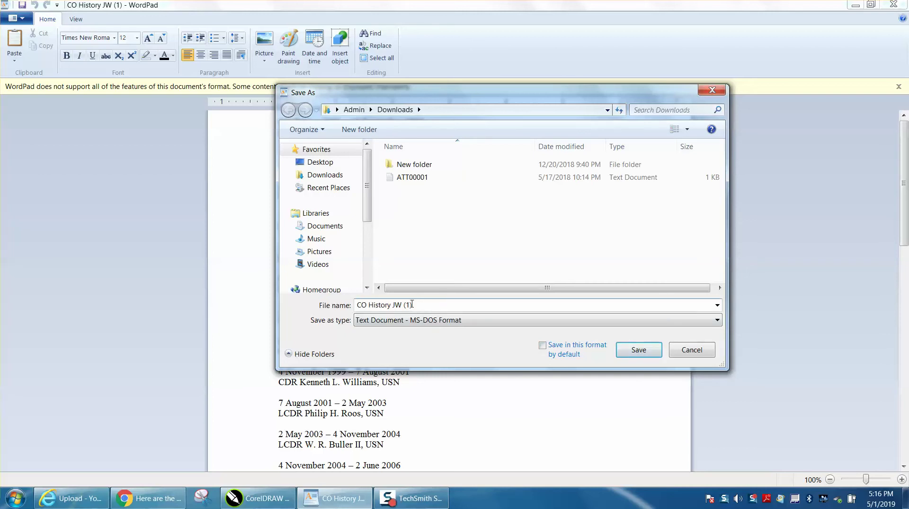
key("BackSpace")
key("BackSpace")
key("BackSpace")
key("BackSpace")
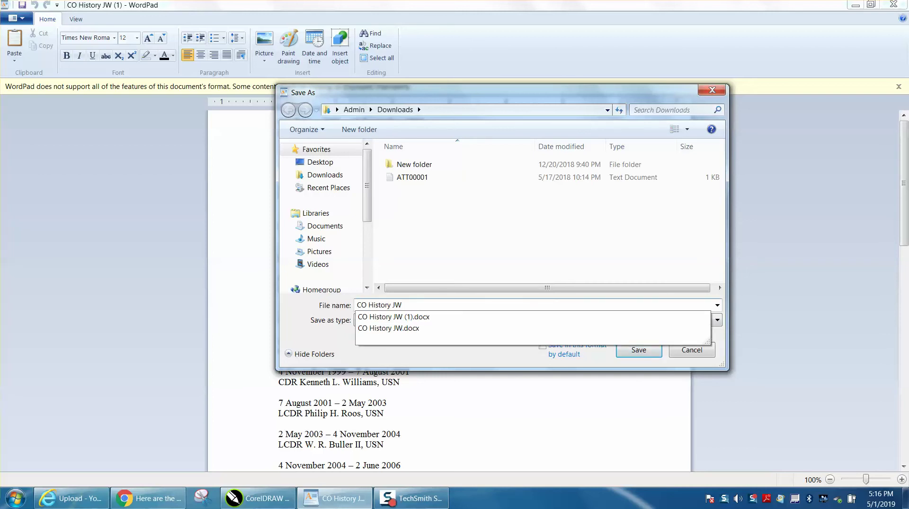
key("Escape")
left_click(621, 349)
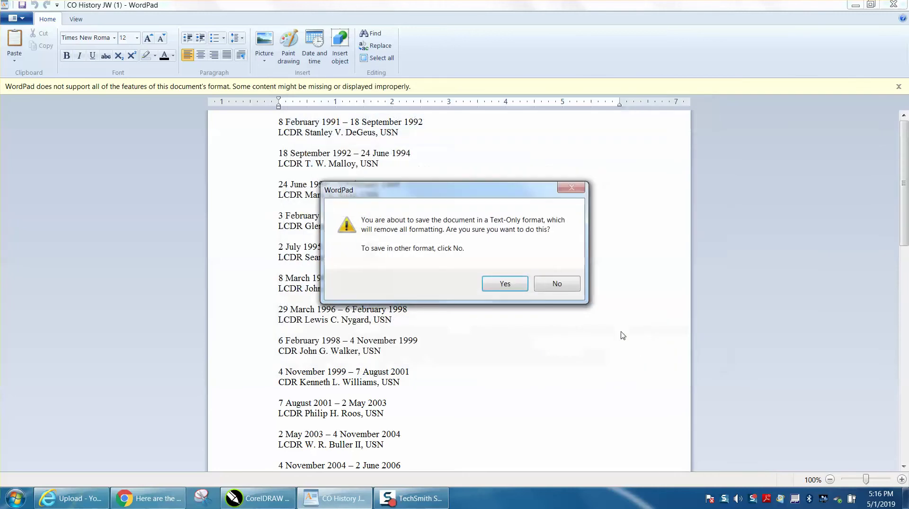
left_click(504, 284)
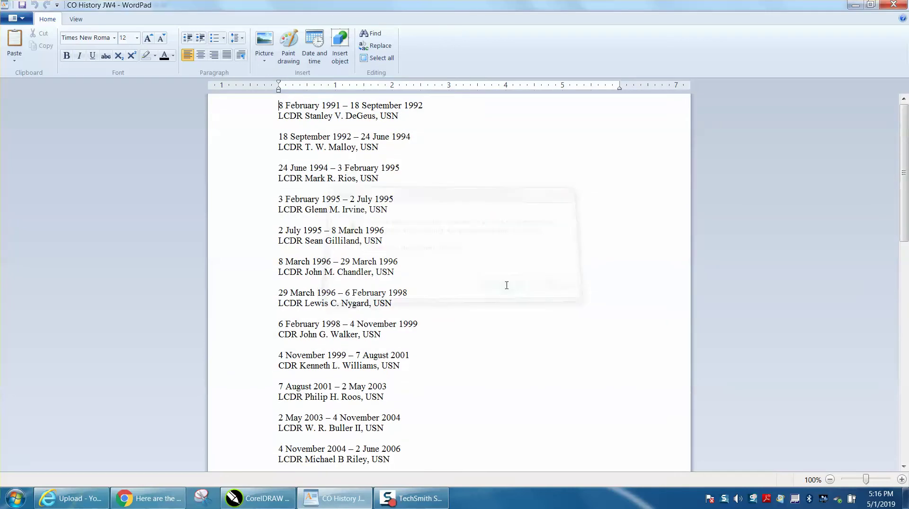
left_click(258, 499)
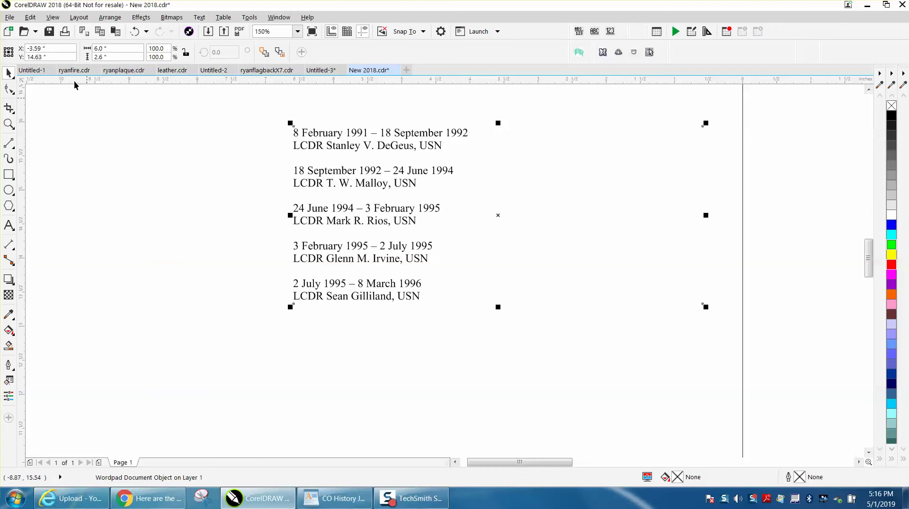
- Import CO History JW3.txt from the Pictures library into the plaque drawing
left_click(10, 17)
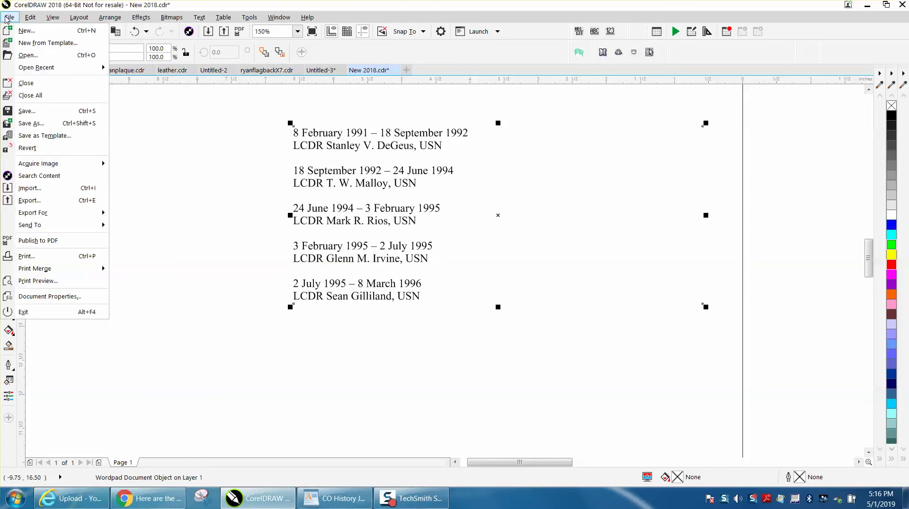
left_click(36, 190)
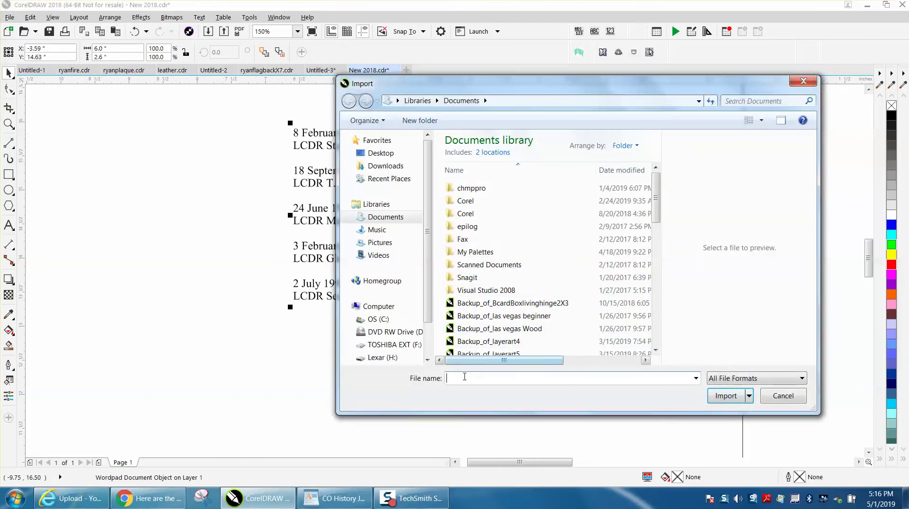
type("co")
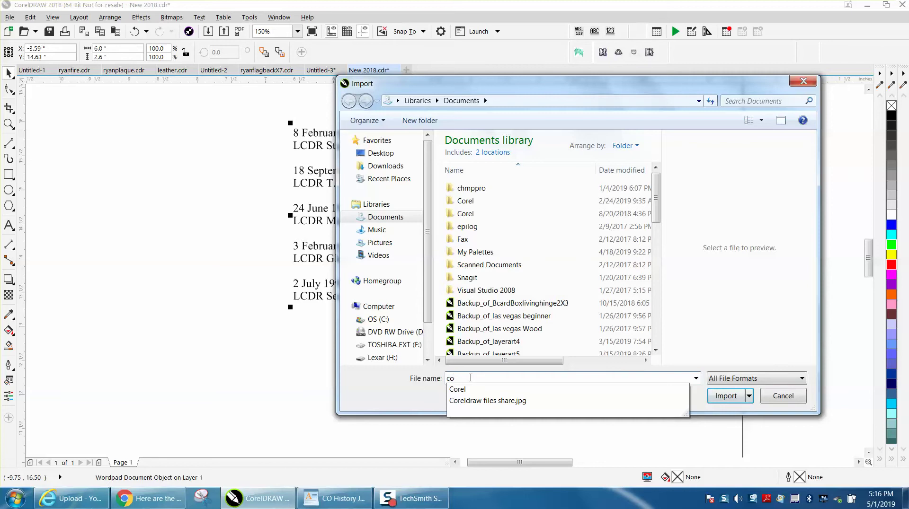
key("BackSpace")
key("BackSpace")
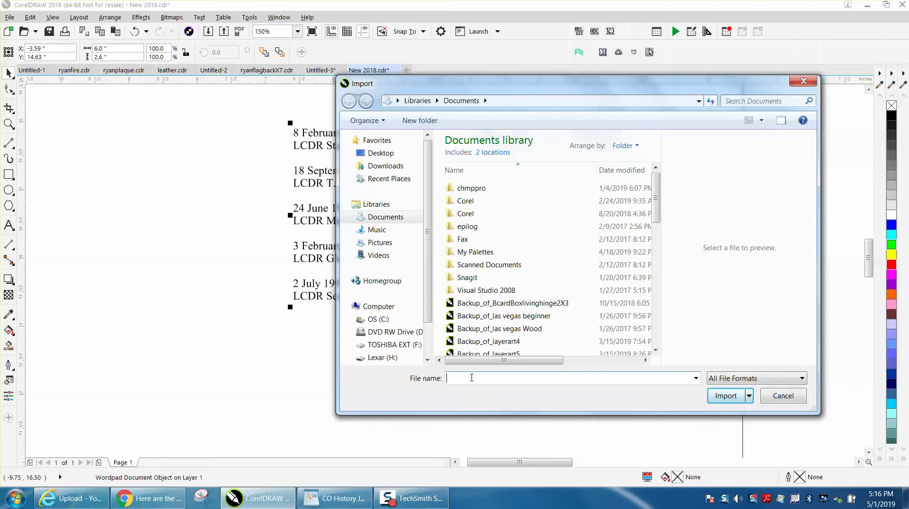
left_click(386, 243)
left_click(463, 378)
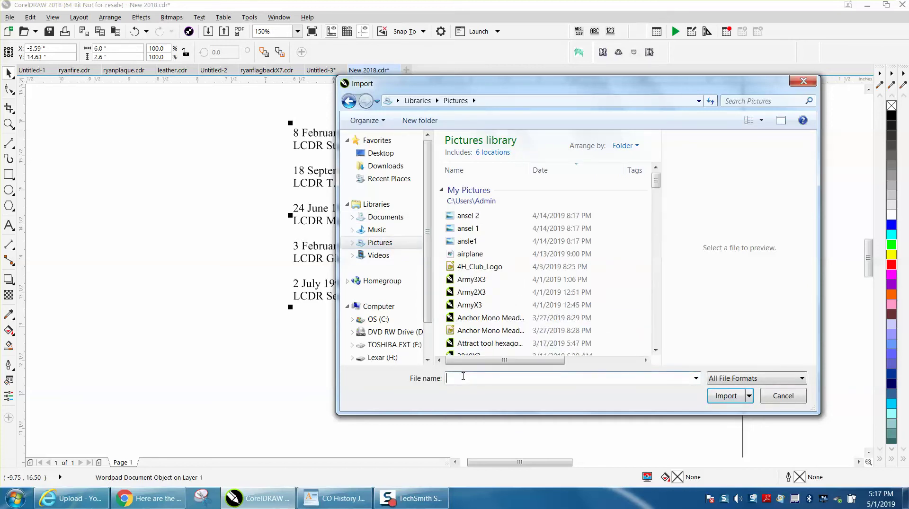
type("co")
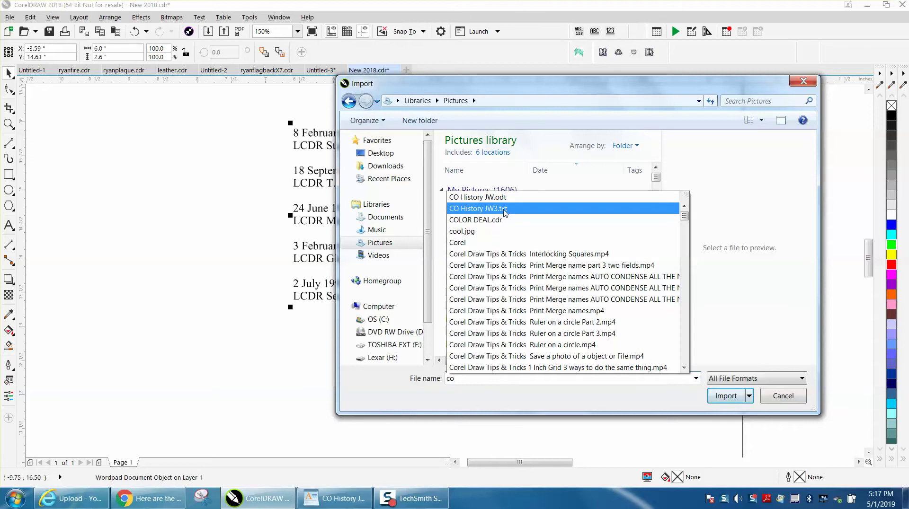
left_click(505, 209)
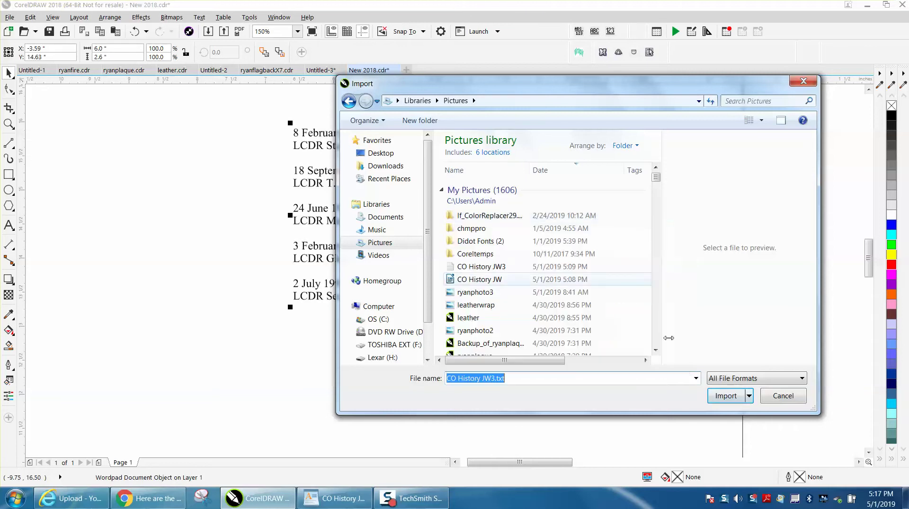
left_click(725, 395)
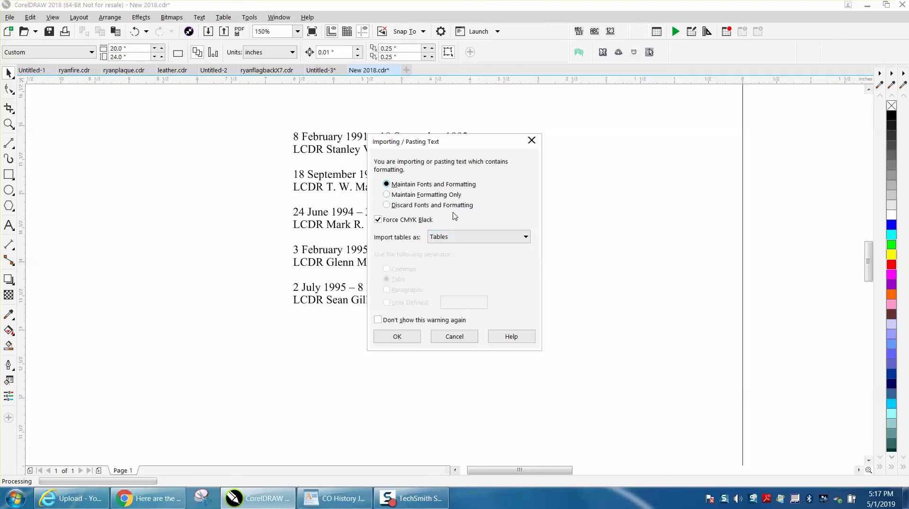
- Place the imported officer history list left of the plaque and convert it to artistic text
left_click(407, 337)
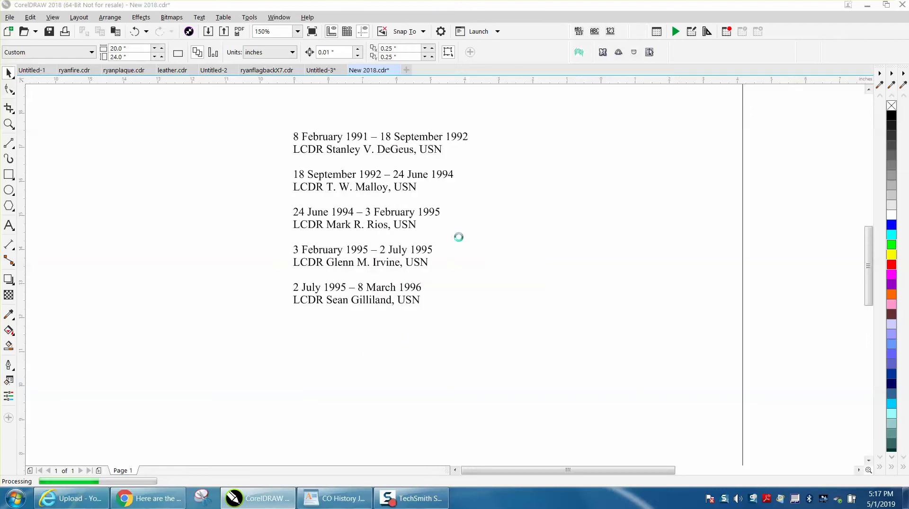
left_click(97, 133)
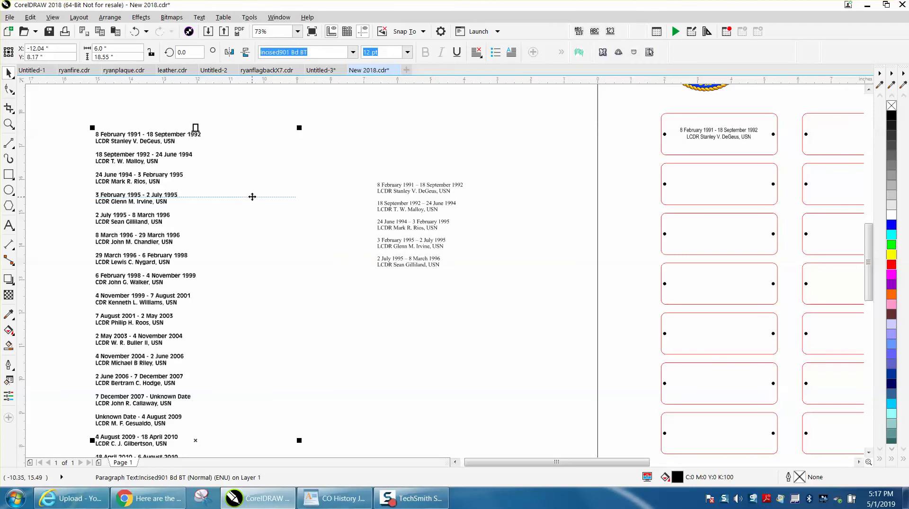
left_click(197, 19)
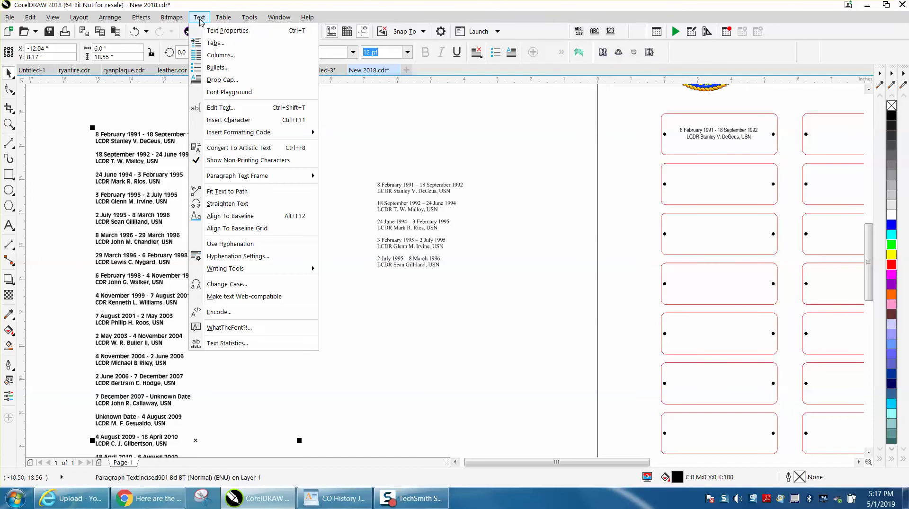
left_click(236, 149)
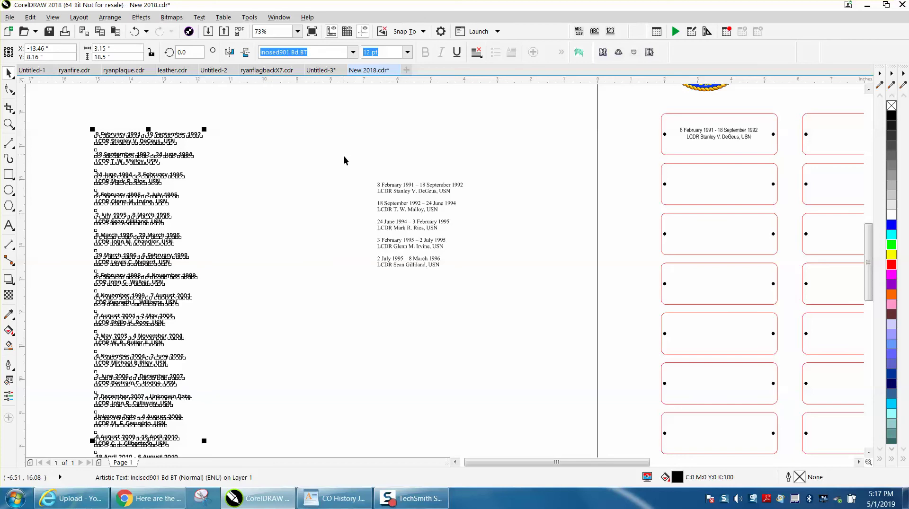
left_click_drag(346, 167, 521, 297)
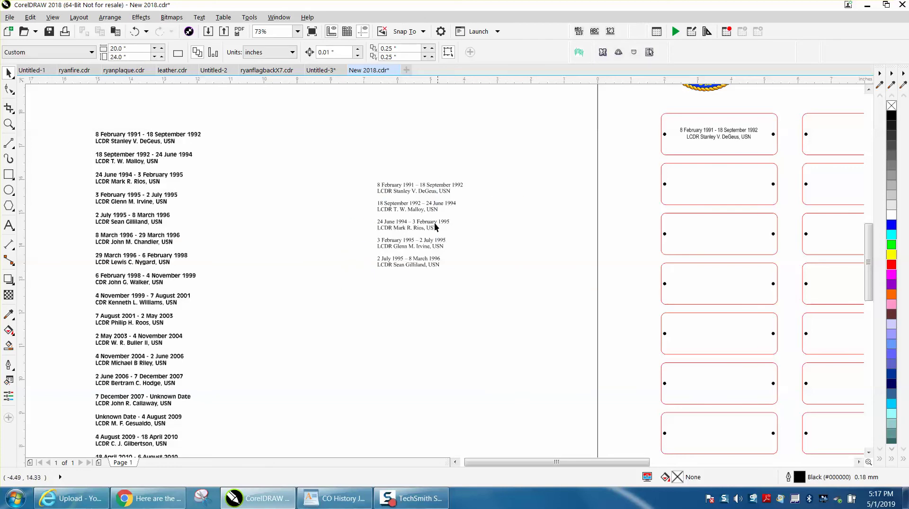
- Delete the older serif copy of the list and zoom in on the first officer's entry
left_click(430, 217)
key("Delete")
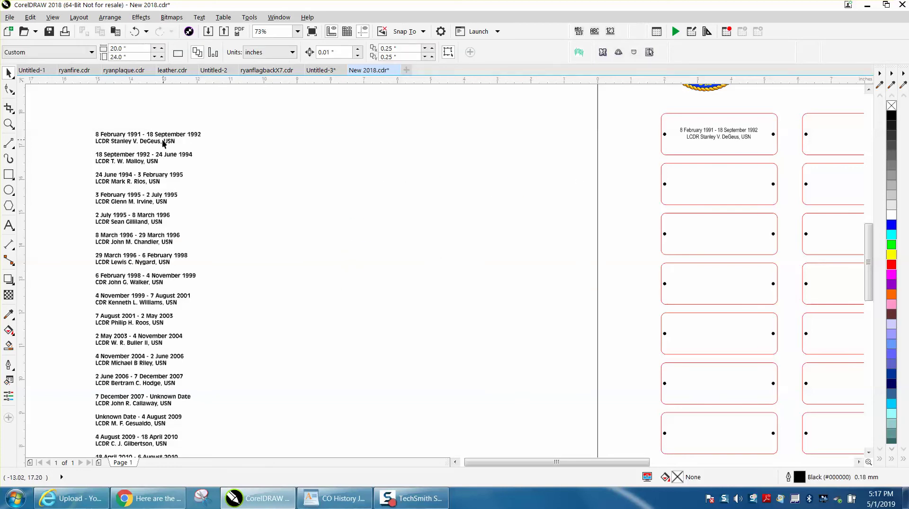
left_click(158, 147)
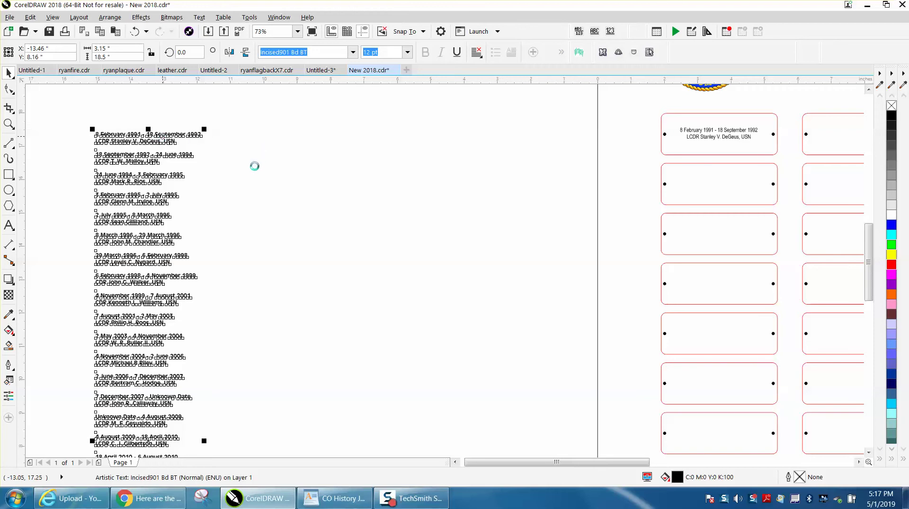
left_click(9, 124)
left_click_drag(93, 133, 248, 155)
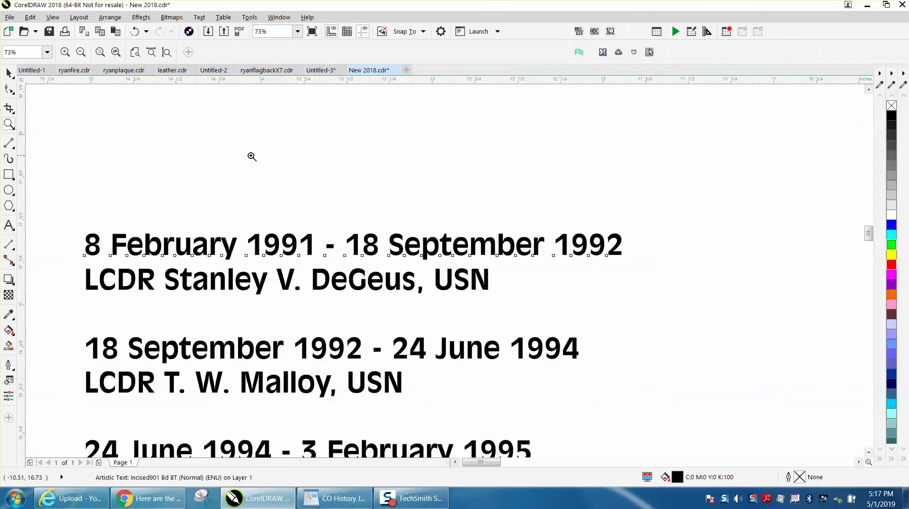
- Set the first officer's date and name lines in Arial Narrow with center alignment
left_click(9, 73)
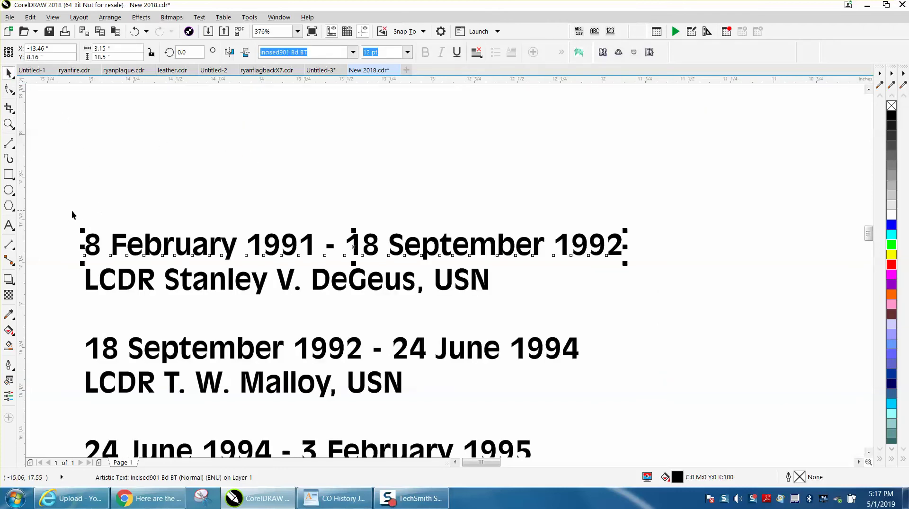
left_click(650, 311)
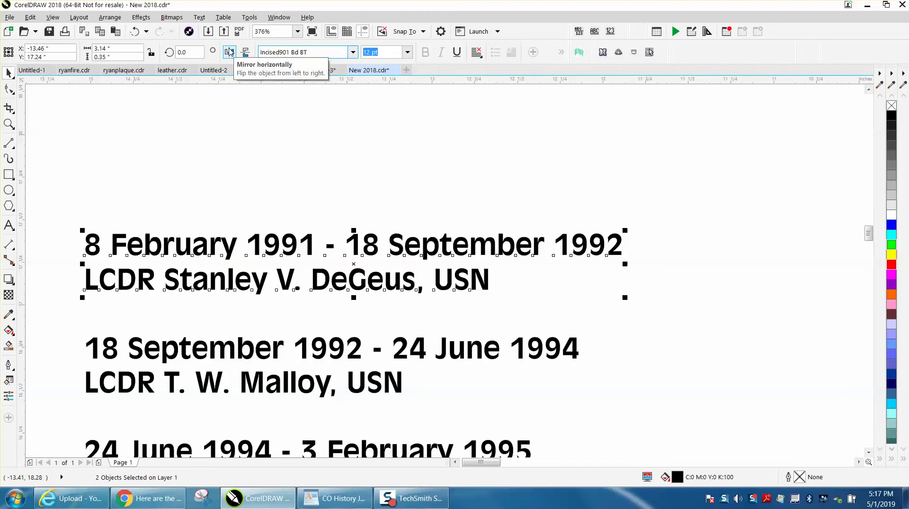
type("ARial Narrow")
key("Return")
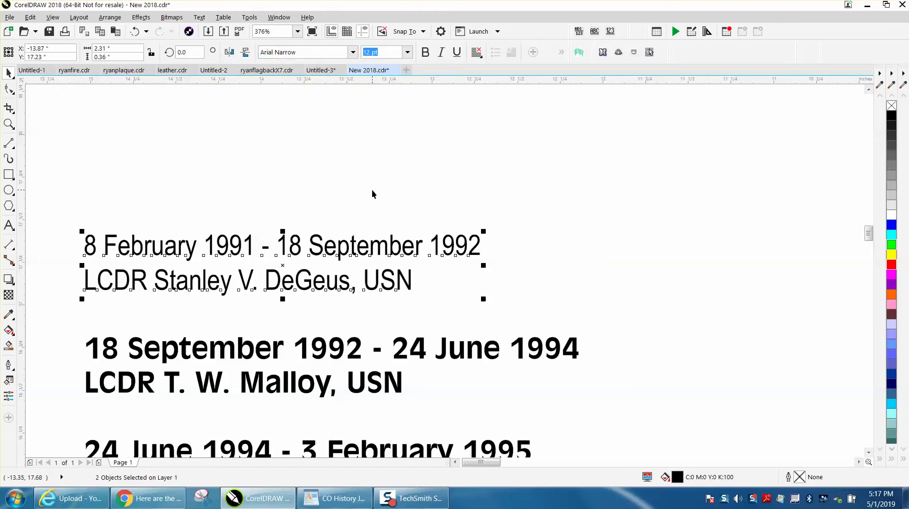
left_click(477, 53)
left_click(484, 93)
left_click_drag(50, 218, 509, 307)
- Center the first officer's name under the date, group the lines, and move them near the plaque
key("c")
scroll(326, 199, "down", 5)
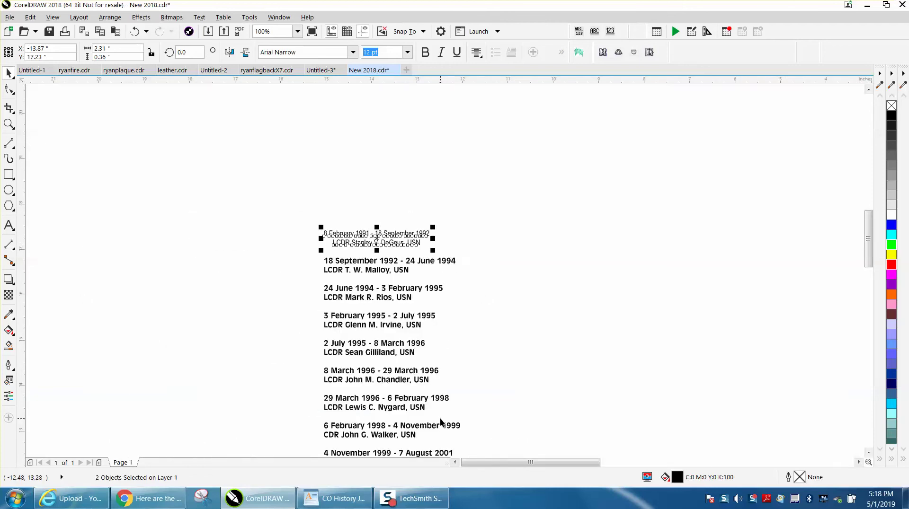
scroll(326, 258, "down", 5)
left_click_drag(338, 256, 486, 233)
key("ctrl+g")
left_click_drag(537, 256, 457, 186)
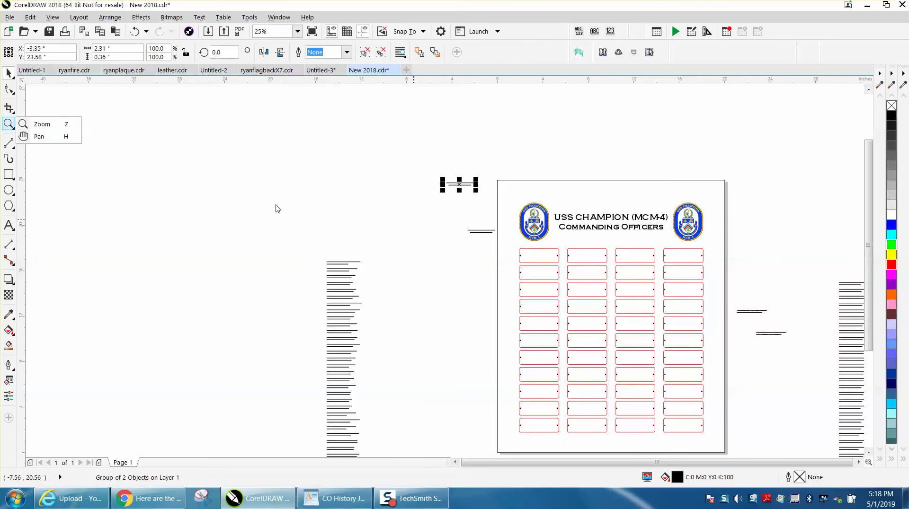
left_click(43, 124)
left_click_drag(460, 215, 629, 307)
- Enlarge the first officer's lines to about 13.7 pt, regroup them, and drag them into the first red box
left_click(9, 73)
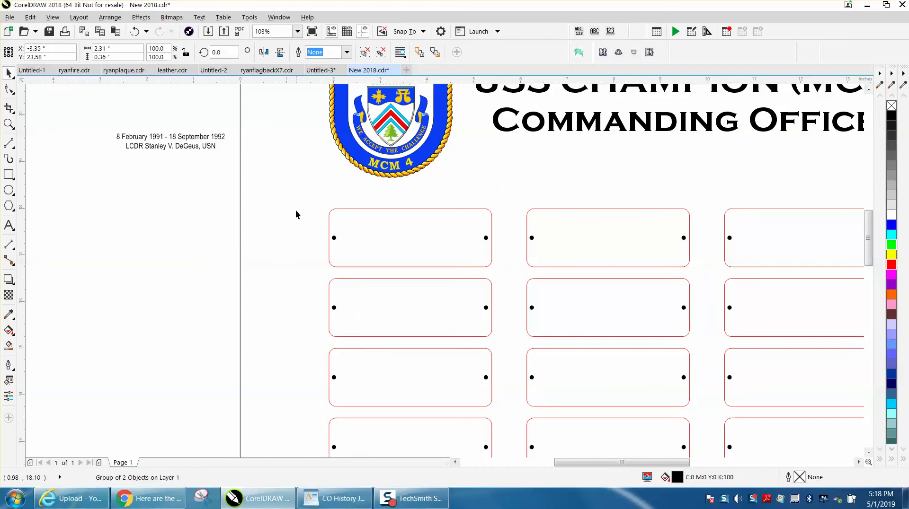
left_click(171, 151, "ctrl")
left_click_drag(175, 153, 193, 166)
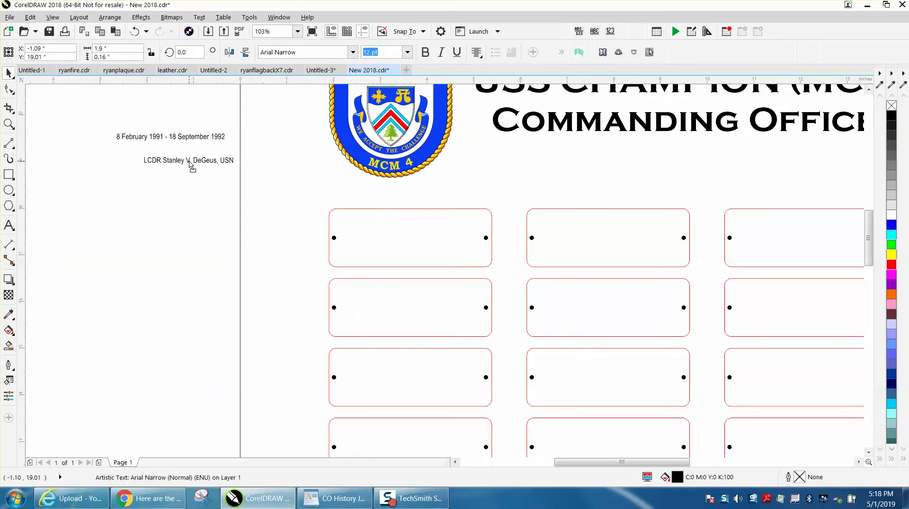
left_click(135, 33)
left_click_drag(102, 117, 256, 175)
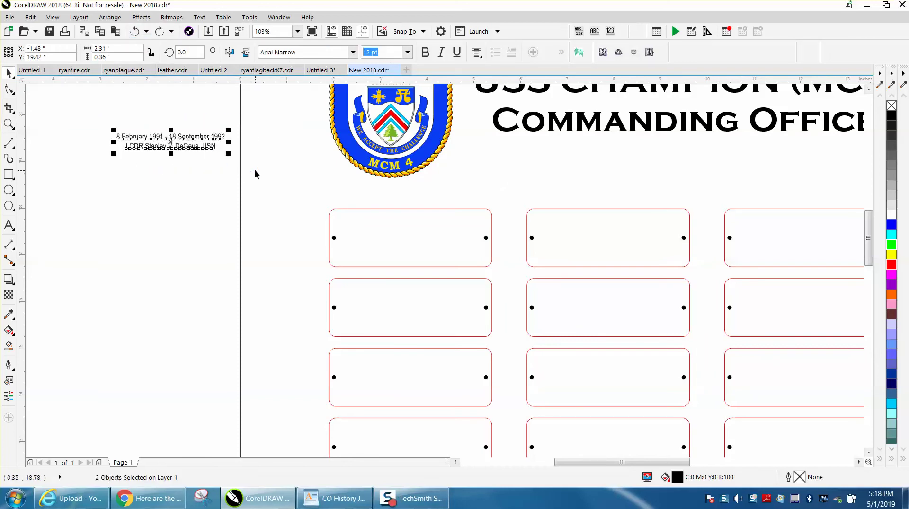
left_click_drag(174, 142, 402, 235)
left_click_drag(454, 247, 469, 249)
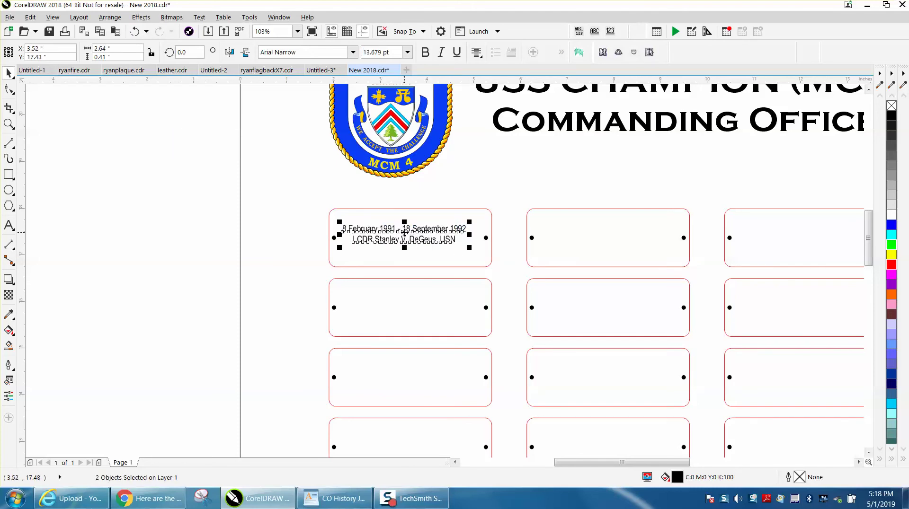
left_click_drag(405, 232, 163, 201)
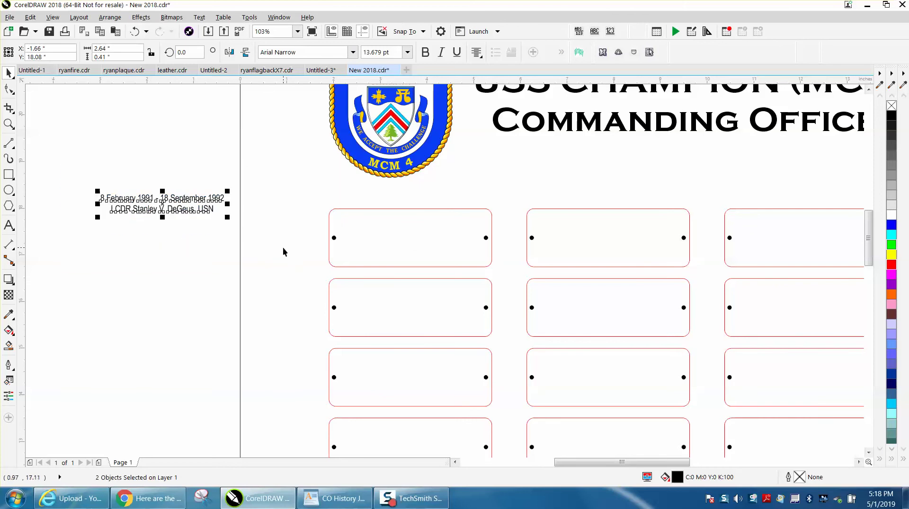
key("ctrl+g")
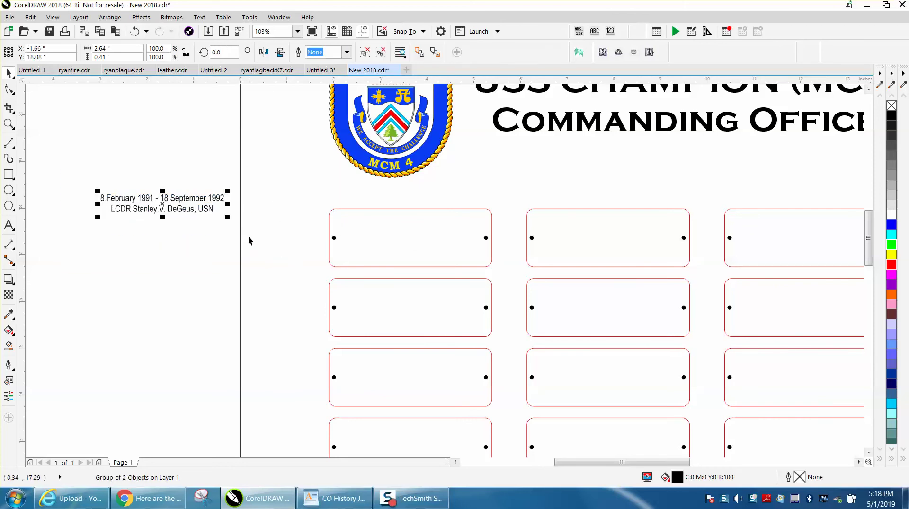
left_click_drag(163, 204, 414, 236)
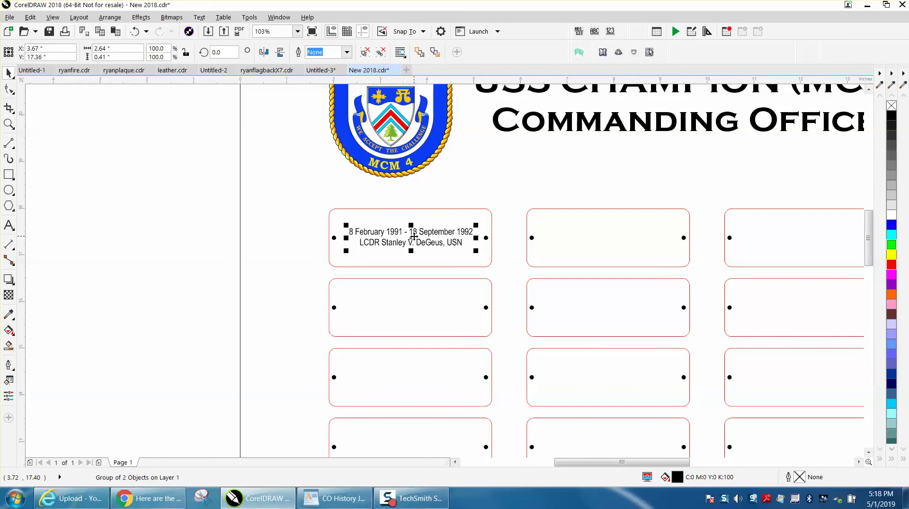
- Center the first officer's group within the top-left red name box, then zoom out
left_click(417, 208, "shift")
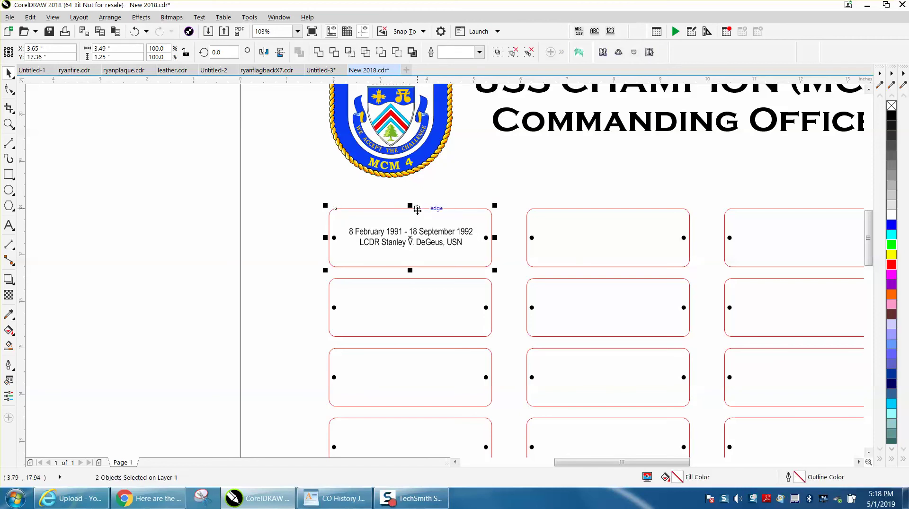
key("c")
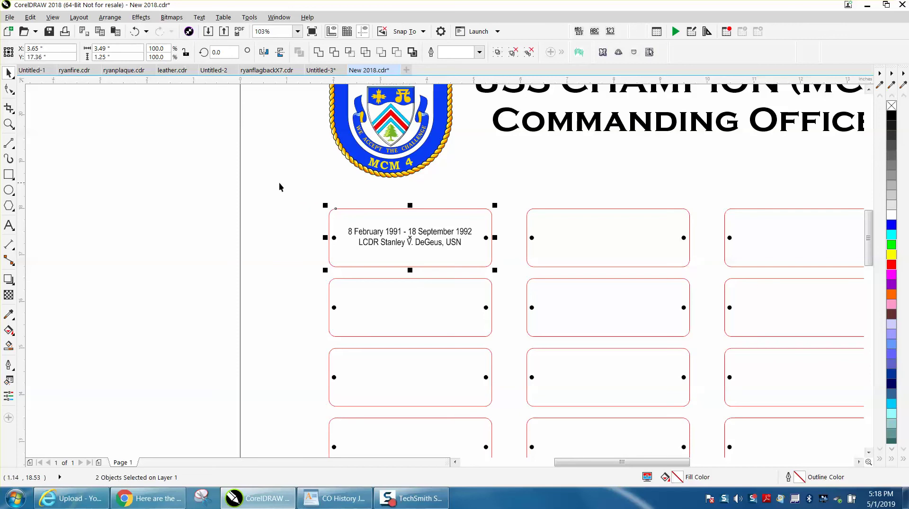
scroll(278, 186, "down", 5)
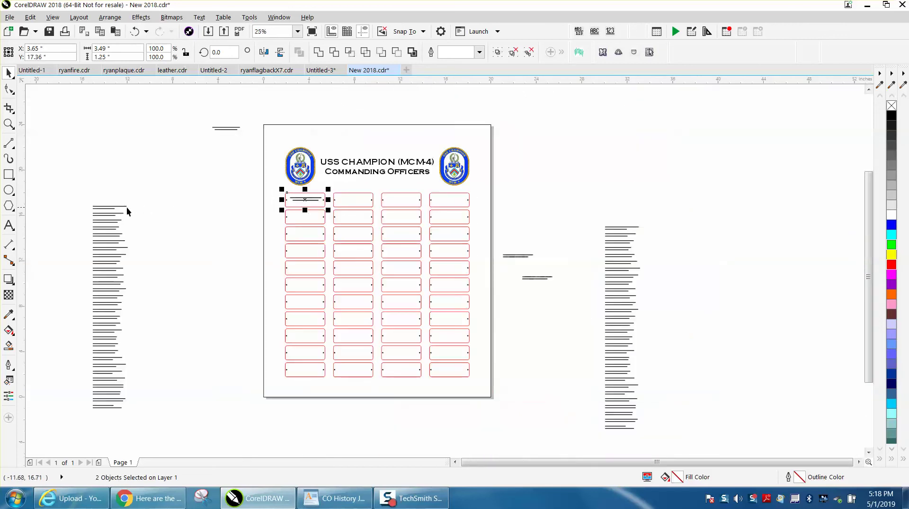
left_click(9, 124)
- Set the 18 September 1992 – 24 June 1994 entry in Arial Narrow
left_click_drag(89, 202, 180, 212)
left_click(9, 73)
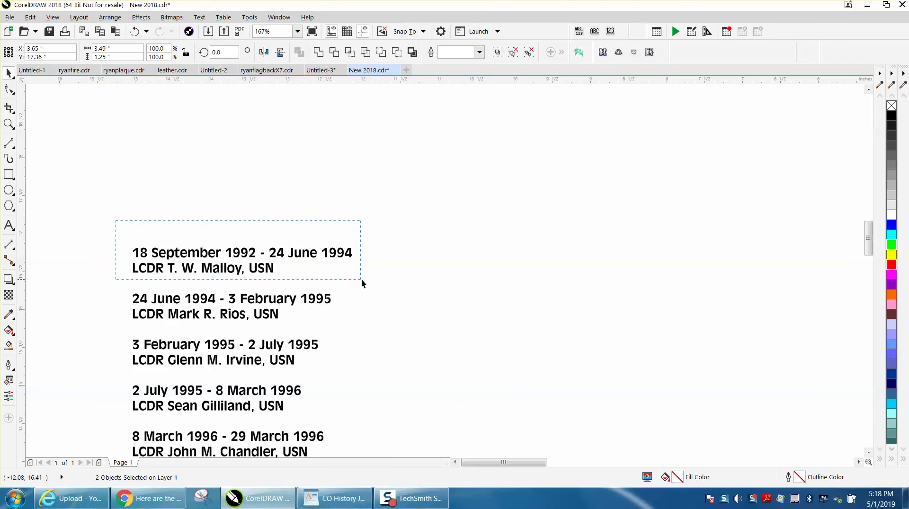
left_click_drag(362, 279, 374, 280)
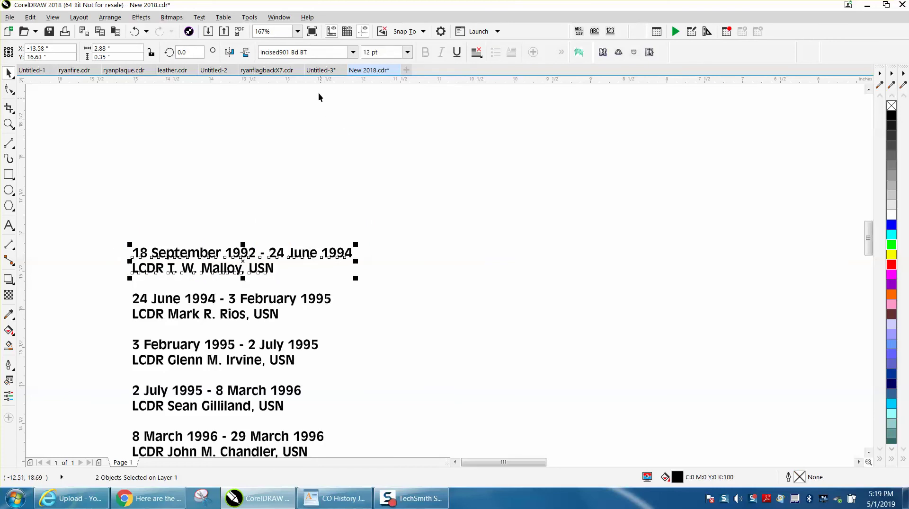
left_click(340, 50)
type("a")
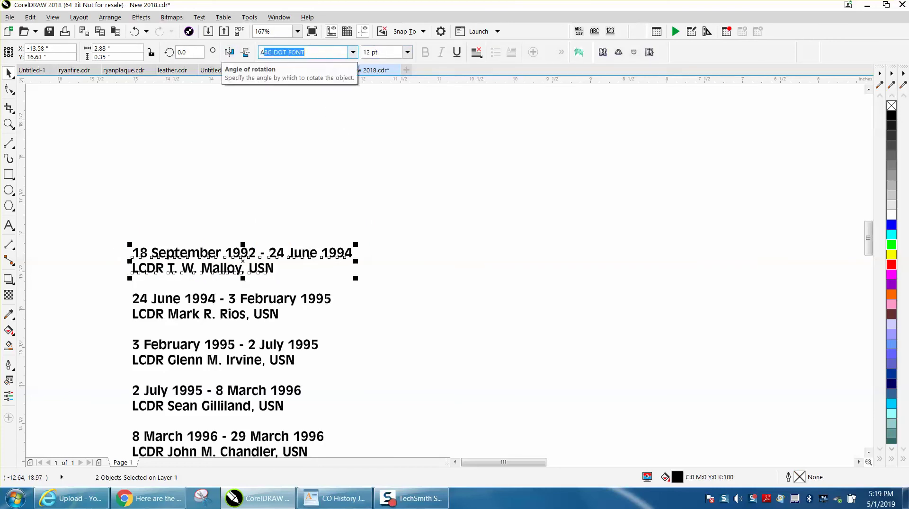
type("i")
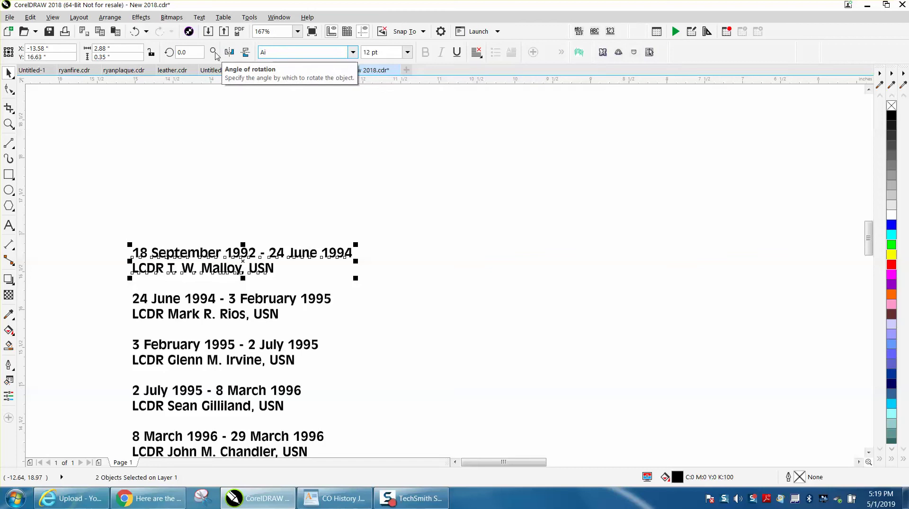
type("rial Narrow")
left_click(272, 53)
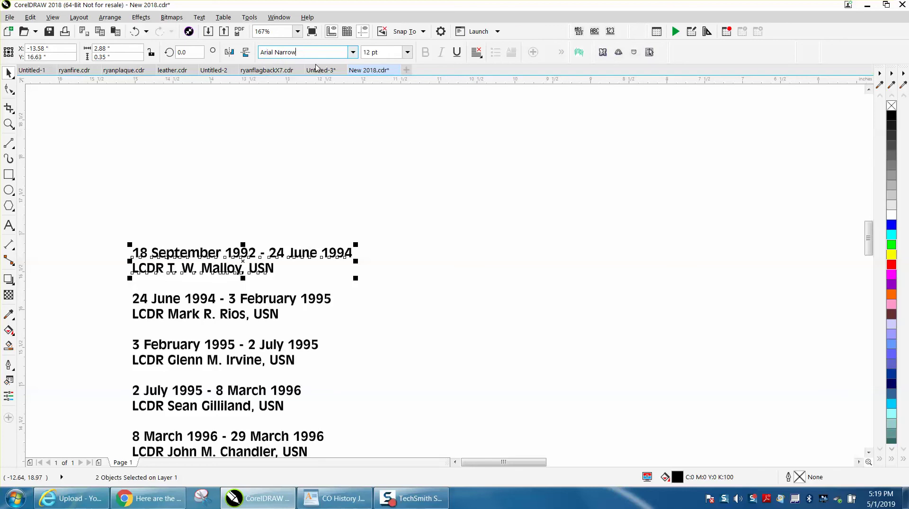
key("Return")
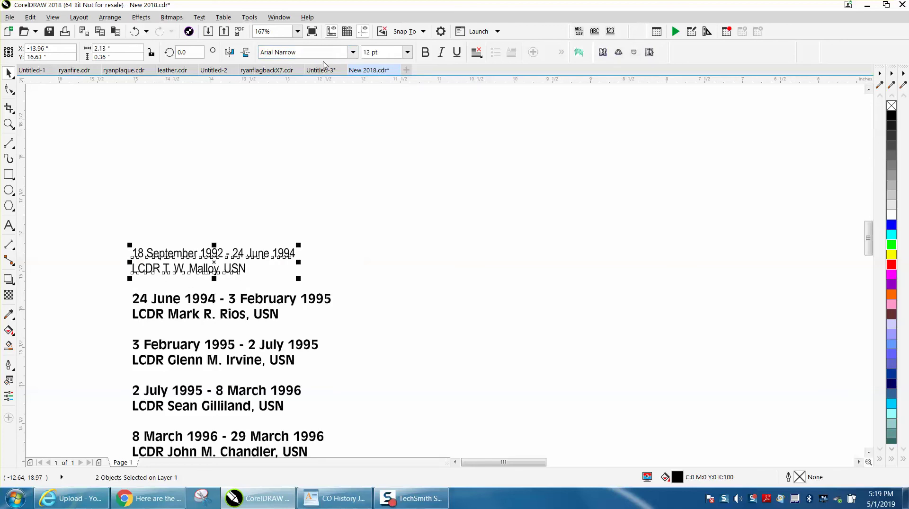
- Zoom in on the remaining officer column and select the next several entries
scroll(315, 95, "down", 4)
scroll(307, 176, "down", 2)
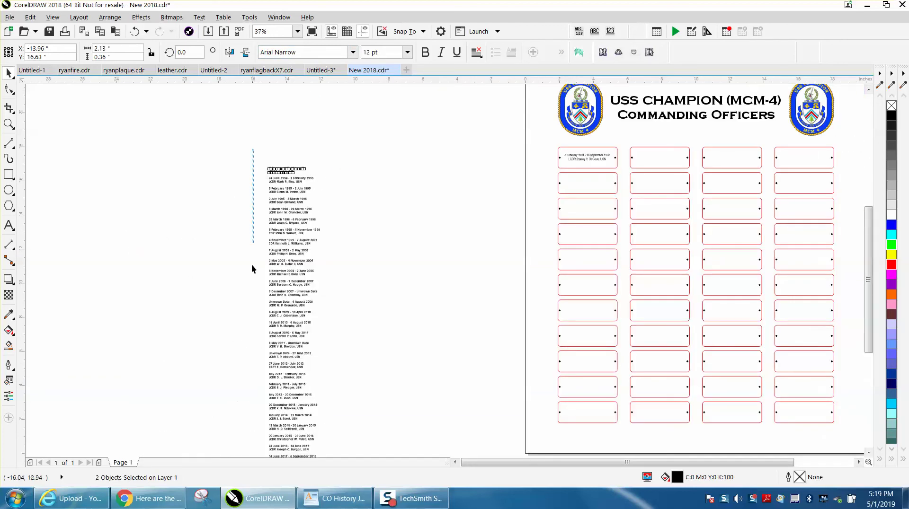
left_click(242, 277)
scroll(241, 278, "down", 2)
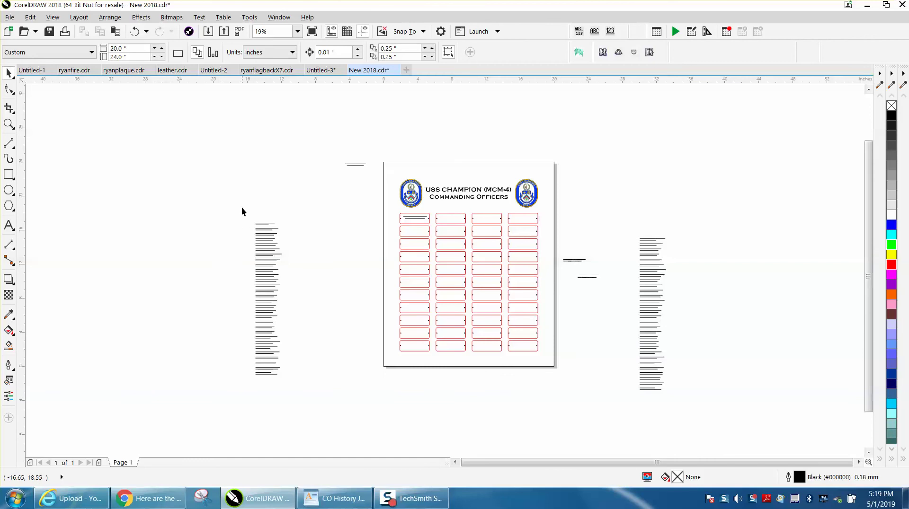
left_click_drag(242, 212, 343, 405)
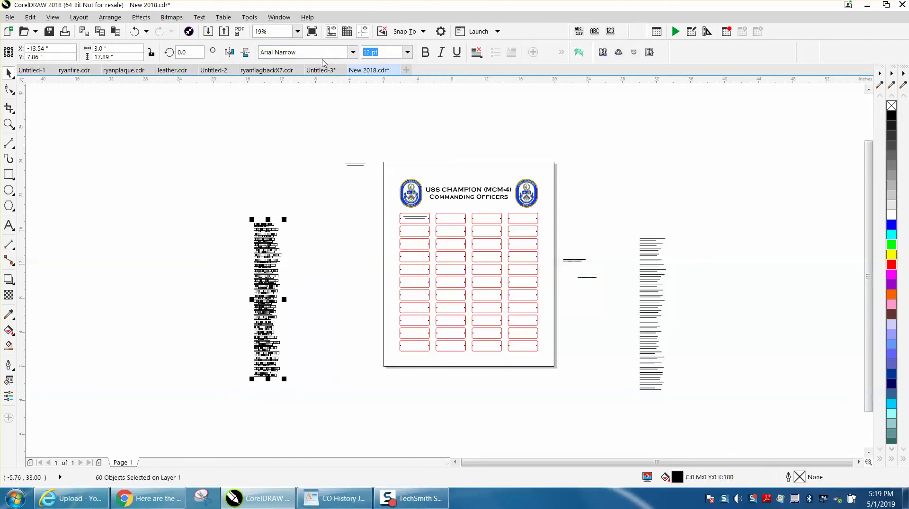
left_click(9, 124)
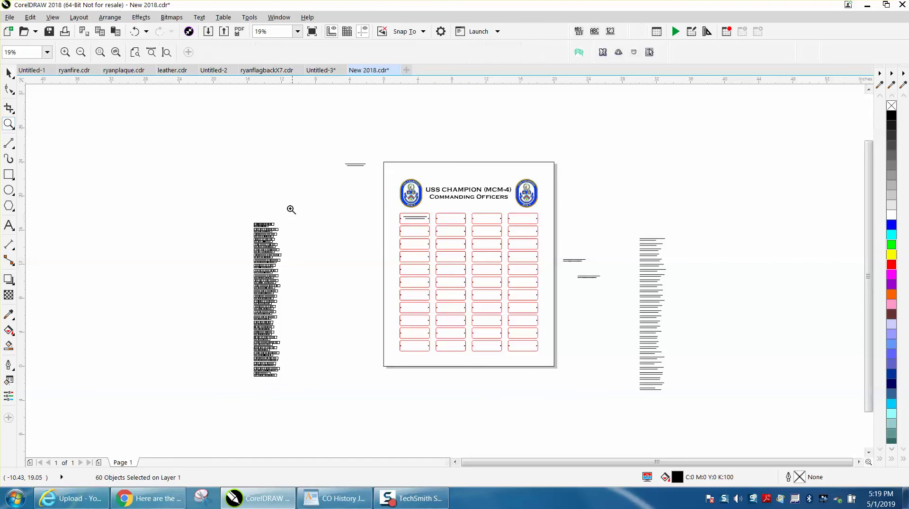
left_click_drag(246, 216, 313, 249)
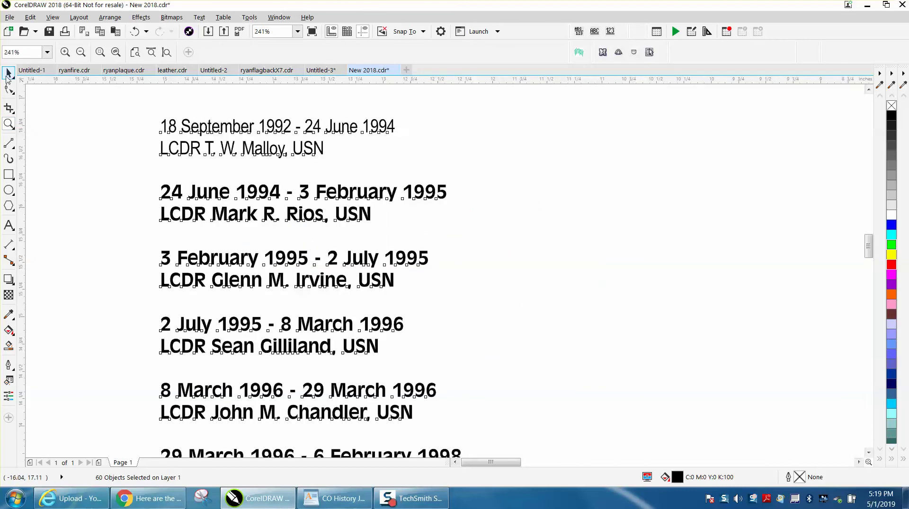
left_click(8, 73)
scroll(154, 157, "down", 2)
left_click(114, 146)
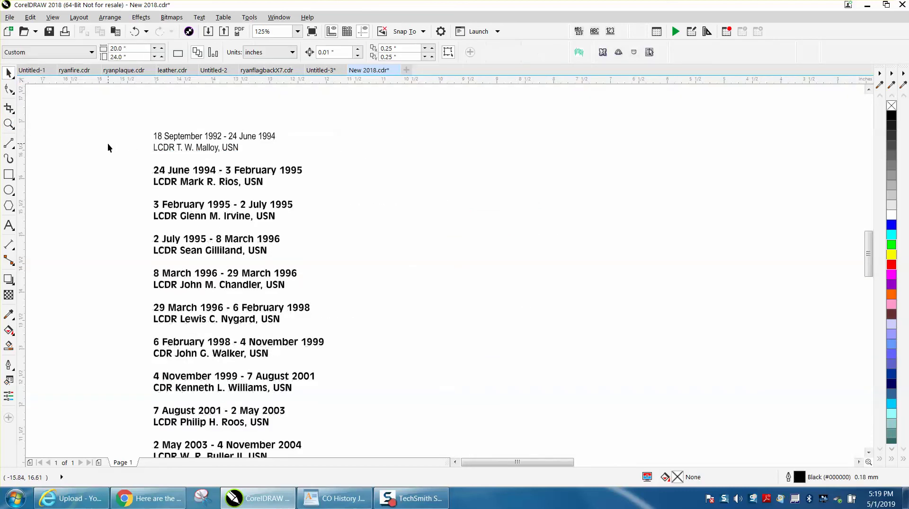
scroll(107, 143, "down", 2)
left_click_drag(117, 150, 242, 241)
- Change the five selected entries, through 29 March 1996 – 6 February 1998, to Arial Narrow
left_click(257, 57)
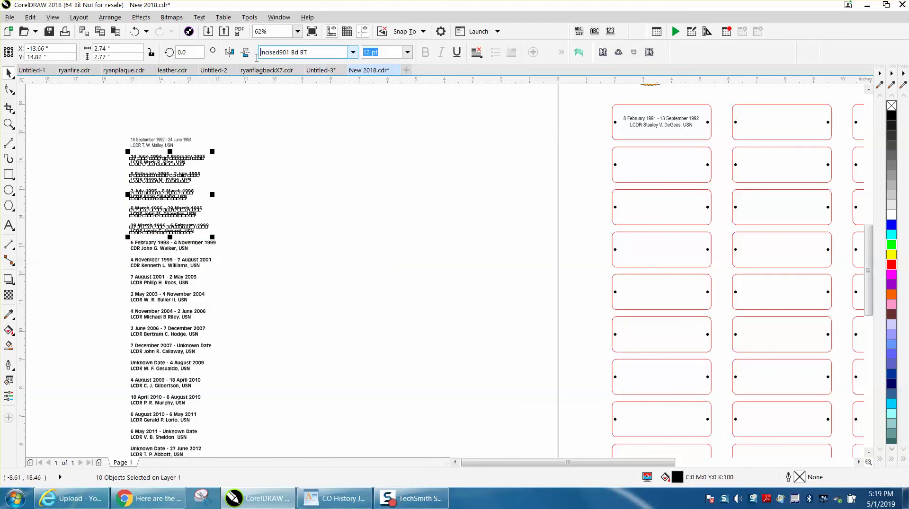
key("Delete")
key("Delete")
key("Delete")
key("Delete")
key("Delete")
key("Delete")
key("Delete")
key("Delete")
key("Delete")
key("Delete")
key("Delete")
key("Delete")
key("Delete")
key("Delete")
key("Delete")
key("Delete")
type("Air")
key("BackSpace")
key("BackSpace")
type("ri")
key("Return")
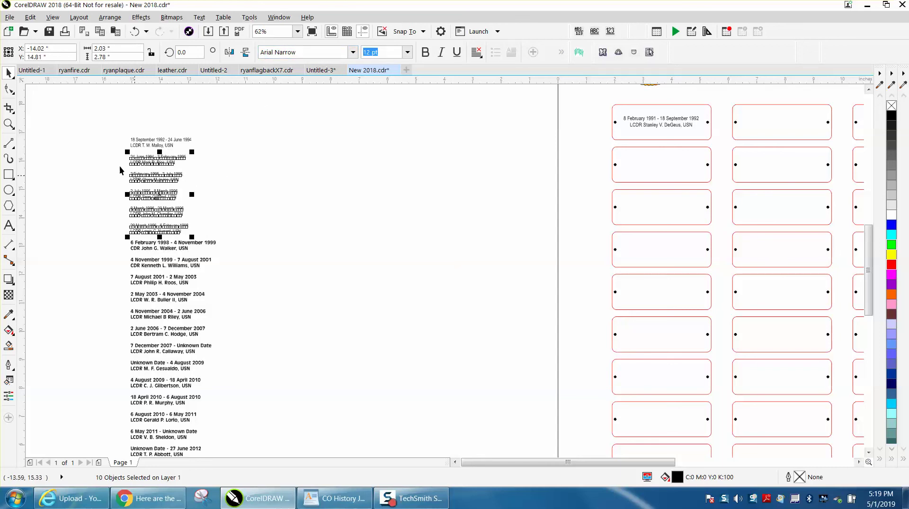
- Zoom in to check the list, then select the top entry to change its font size
left_click(110, 141)
key("z")
left_click_drag(127, 144, 207, 179)
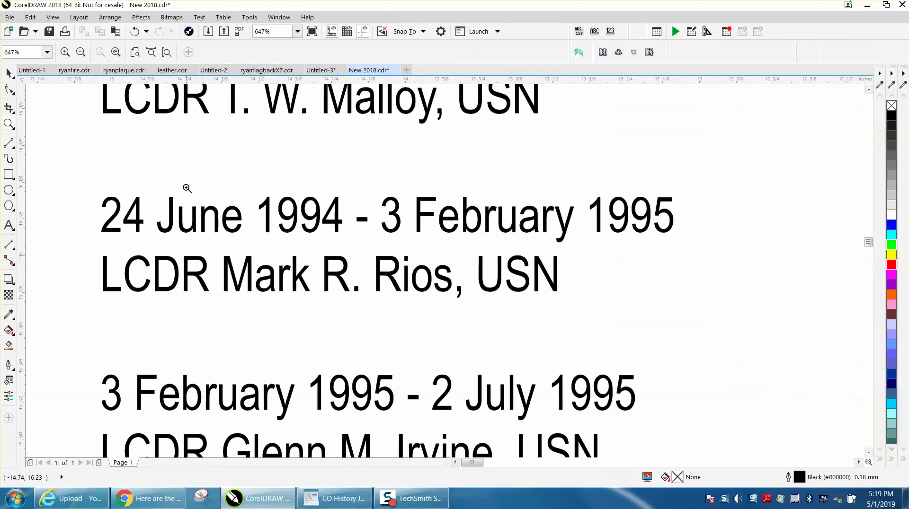
scroll(187, 186, "down", 3)
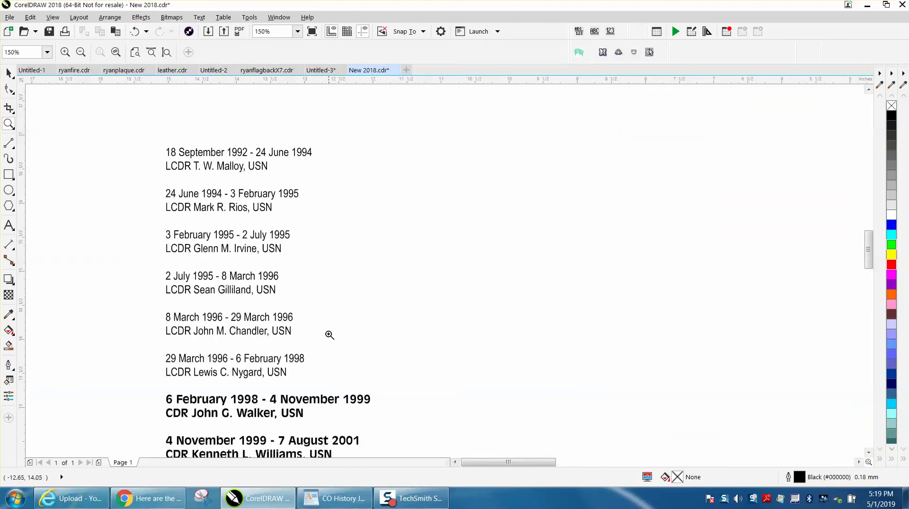
key("space")
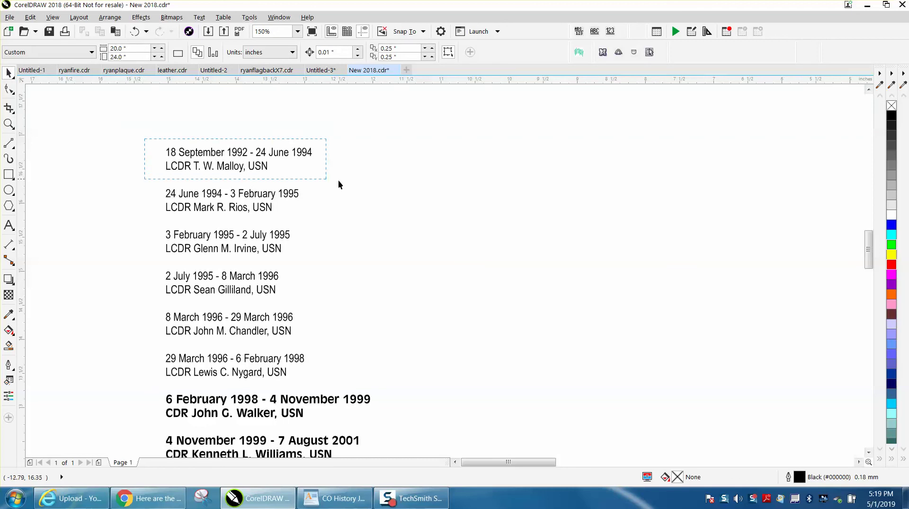
left_click_drag(339, 185, 341, 183)
left_click(374, 53)
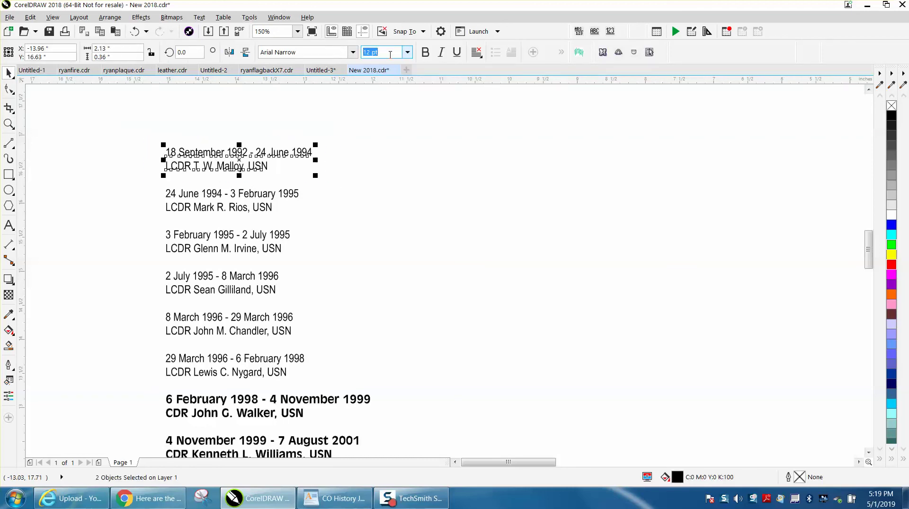
- Apply 15 pt to both Malloy lines together, then undo that change
type("15")
key("Return")
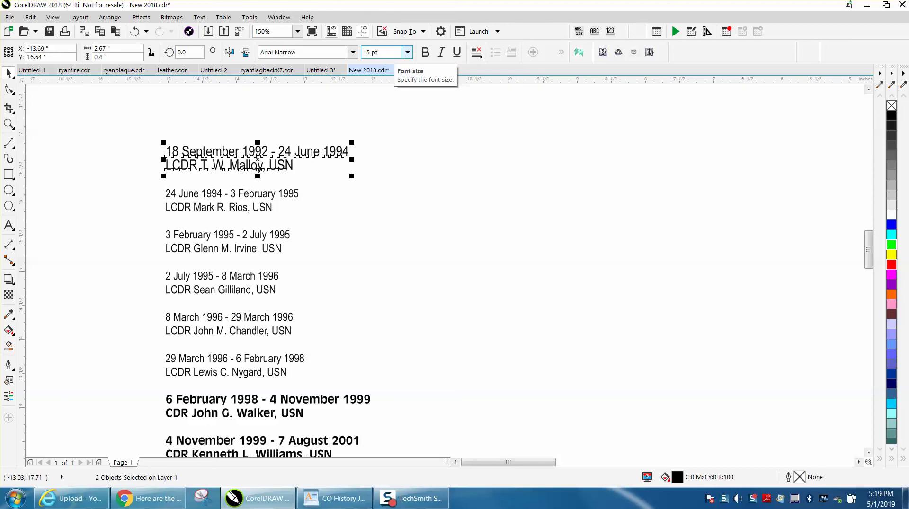
left_click(403, 103)
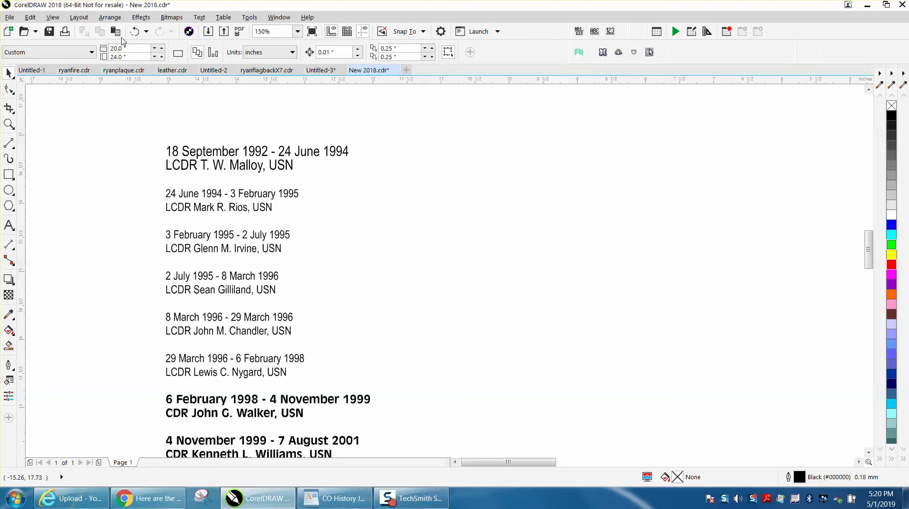
left_click(135, 31)
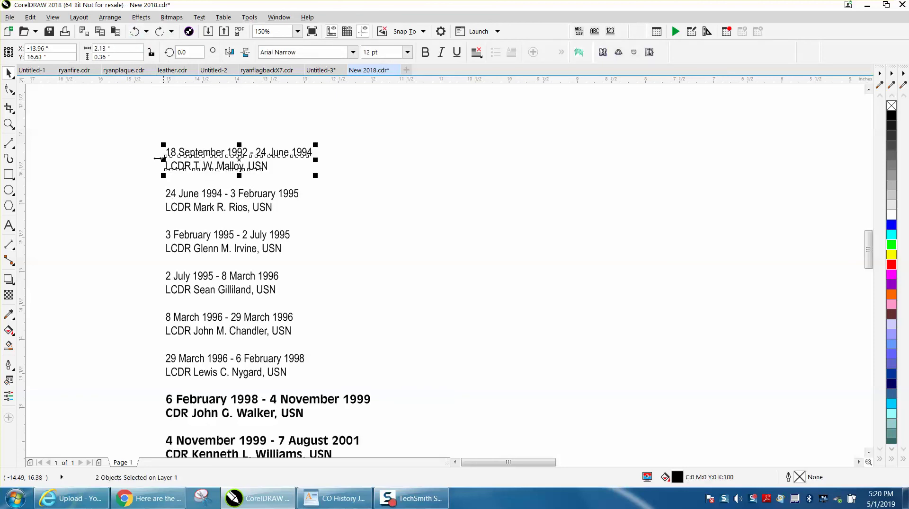
left_click(183, 152)
- Set the Malloy date line and then the name line each to 15 pt
left_click(185, 152)
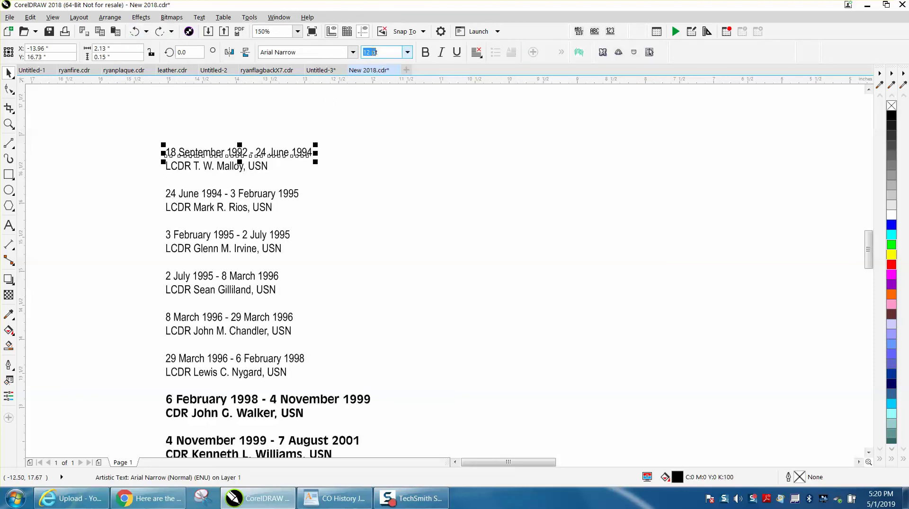
left_click(364, 52)
type("15")
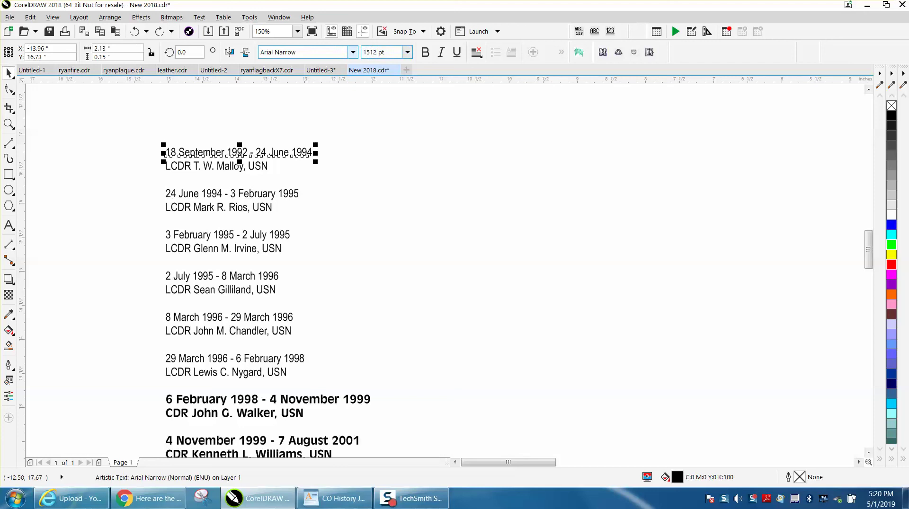
key("Return")
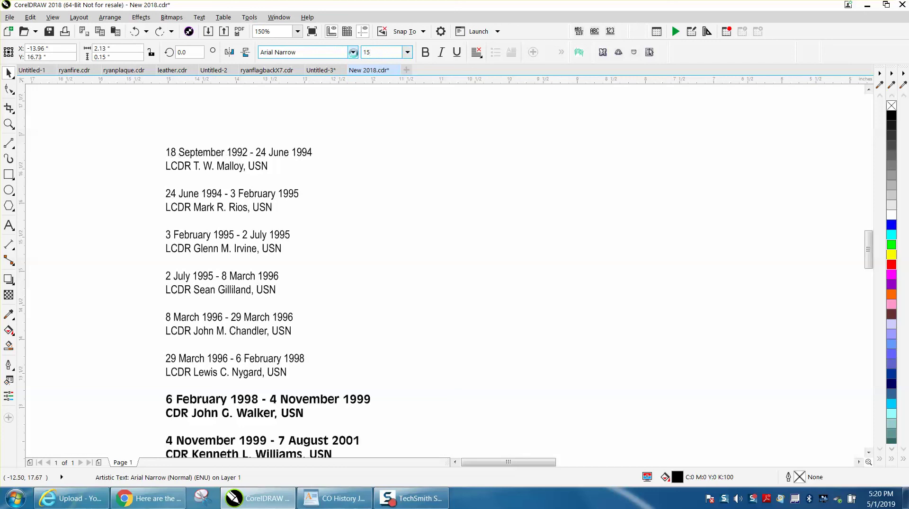
left_click(216, 165)
left_click(365, 52)
left_click(361, 53)
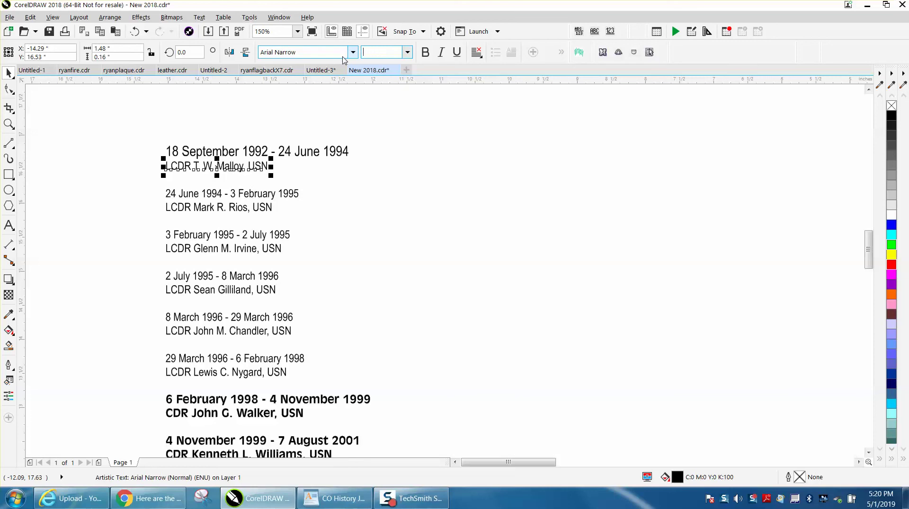
type("15")
key("Return")
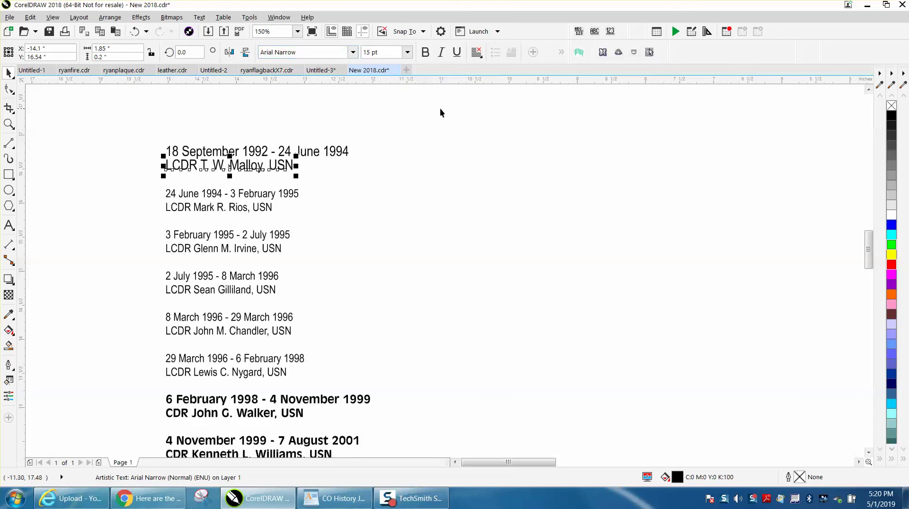
- Center the Malloy name line under its date line and zoom in on the entry
left_click_drag(148, 137, 397, 184)
key("c")
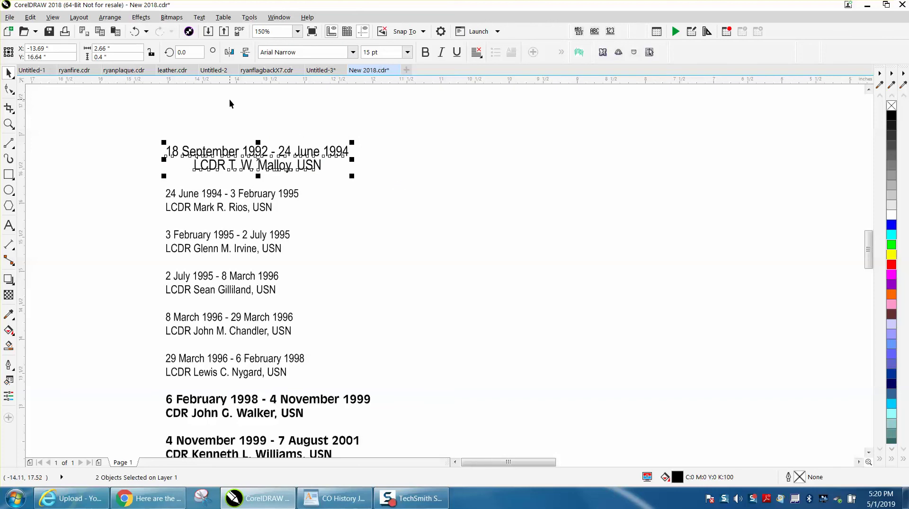
left_click(86, 120)
left_click(9, 124)
left_click_drag(145, 125, 424, 189)
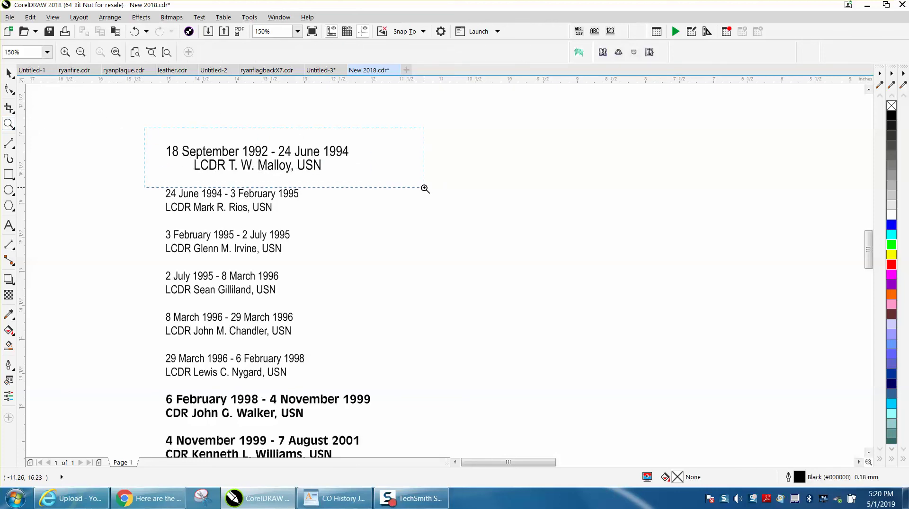
left_click(8, 72)
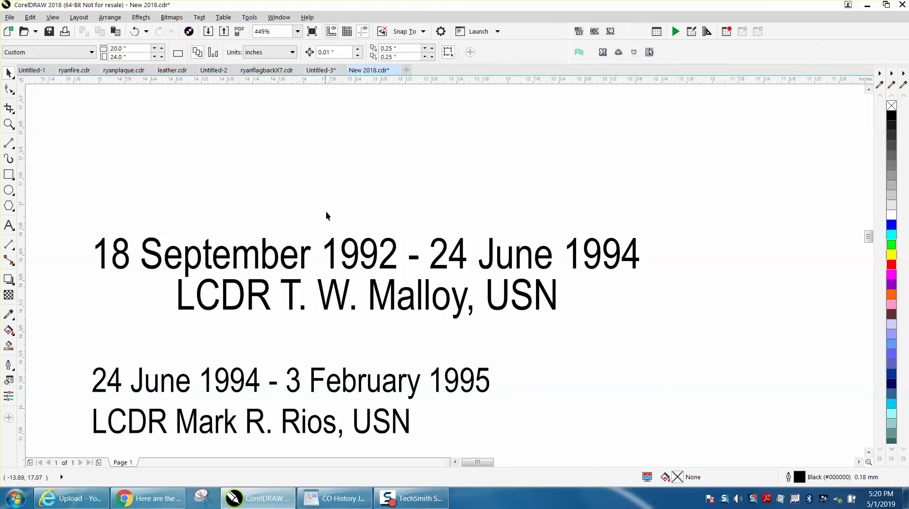
left_click(346, 298)
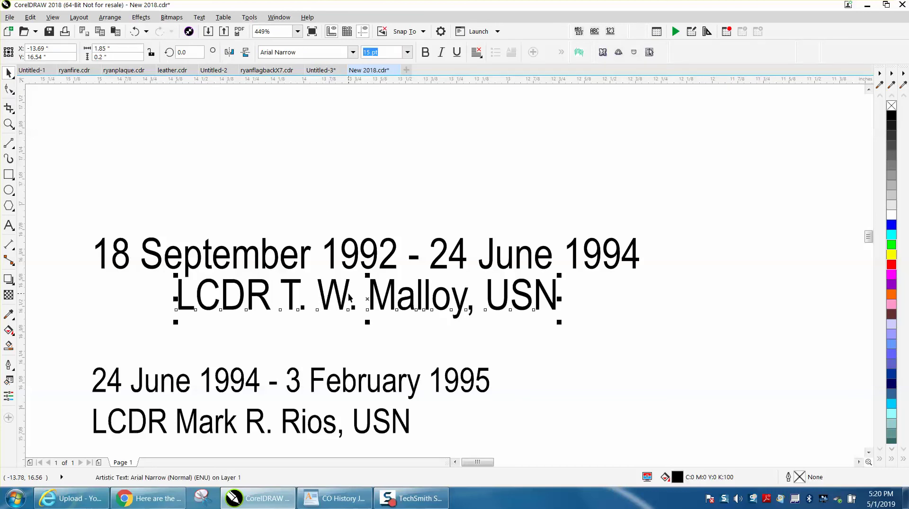
key("Down")
key("Down")
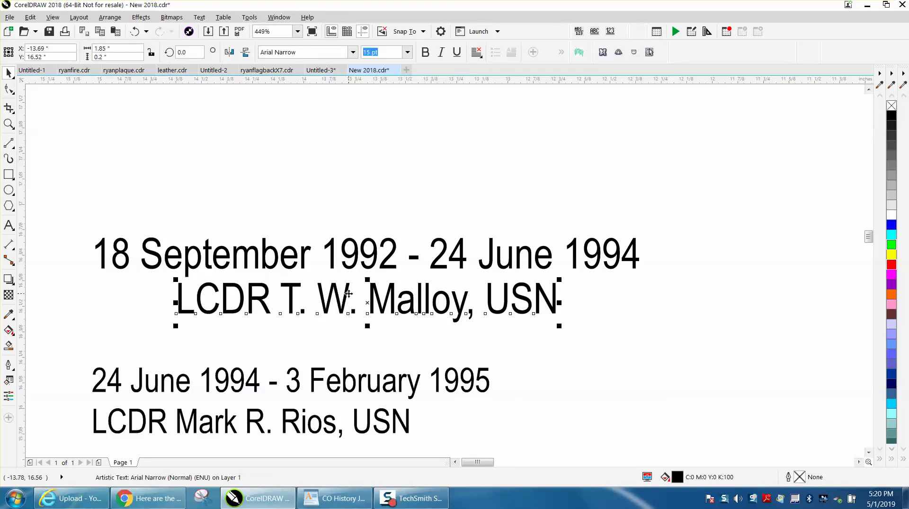
scroll(342, 293, "down", 3)
left_click_drag(215, 251, 500, 319)
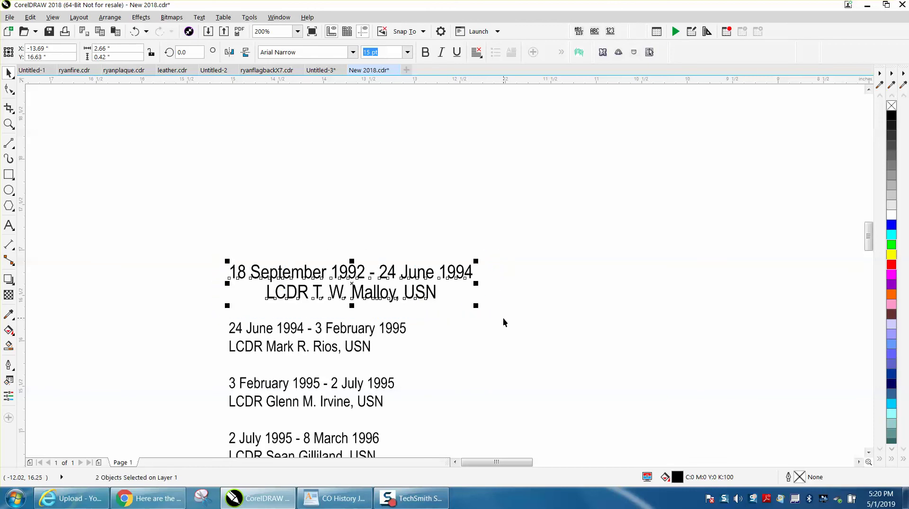
key("ctrl+g")
scroll(504, 318, "down", 3)
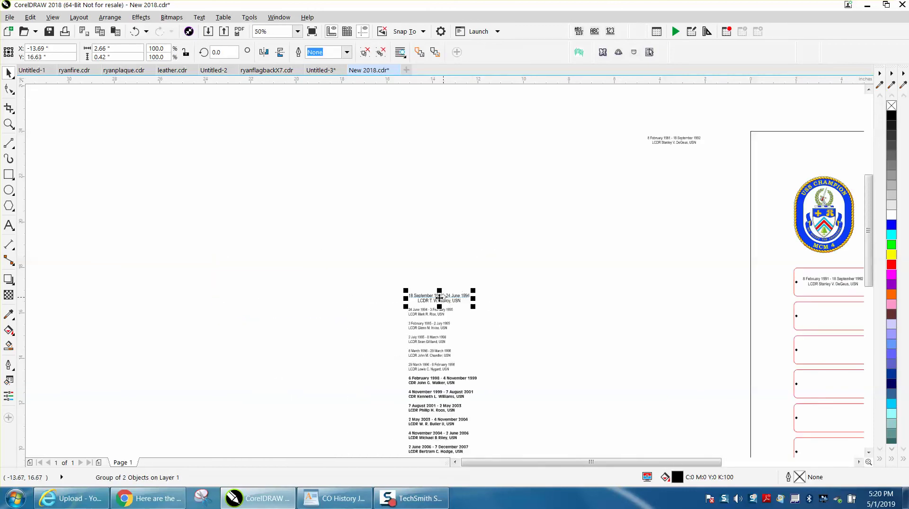
- Drag the grouped Malloy text into the second red name box and zoom in on that box
left_click_drag(445, 299, 833, 317)
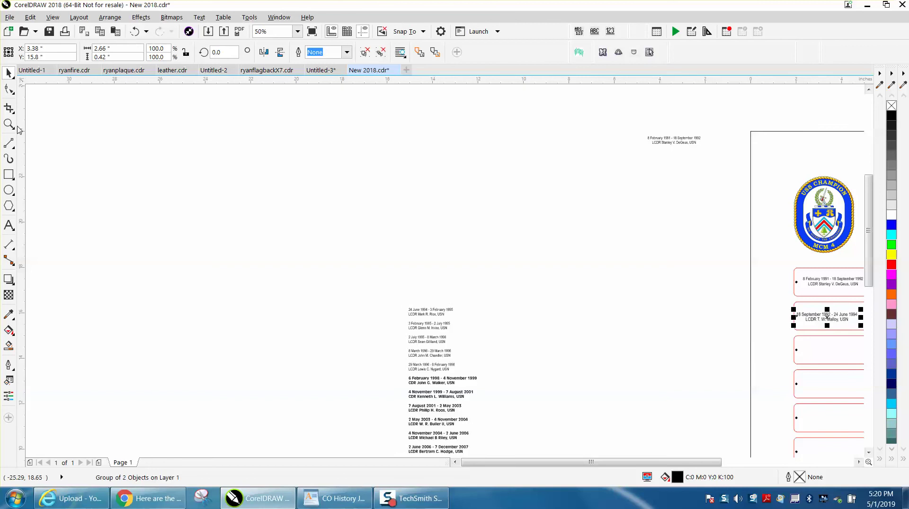
left_click(8, 124)
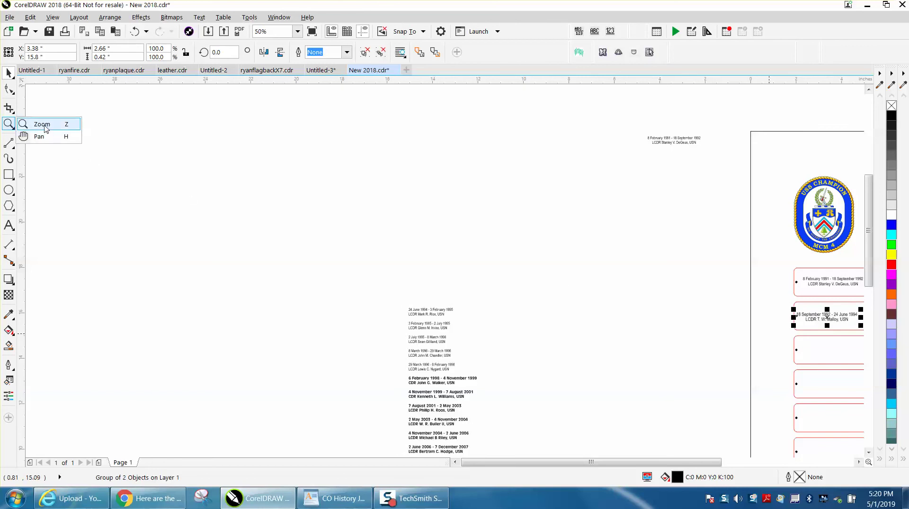
left_click(45, 125)
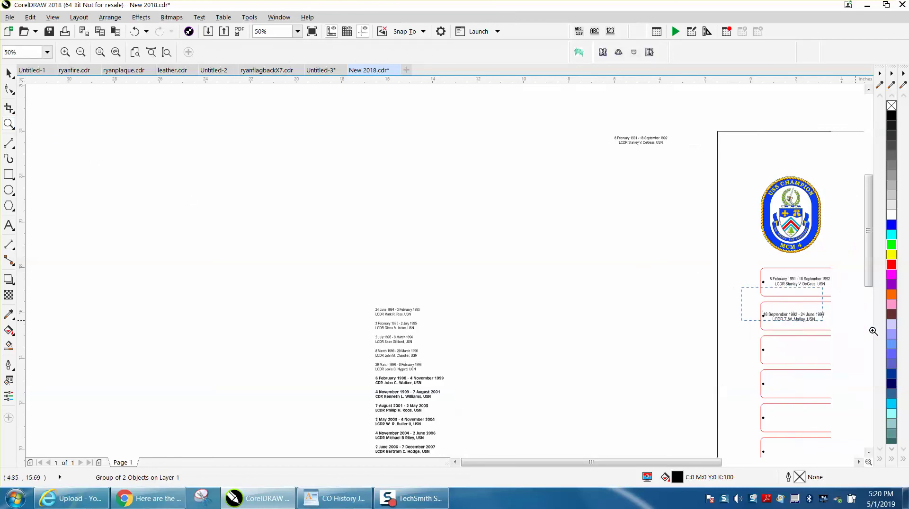
left_click_drag(772, 284, 805, 346)
key("space")
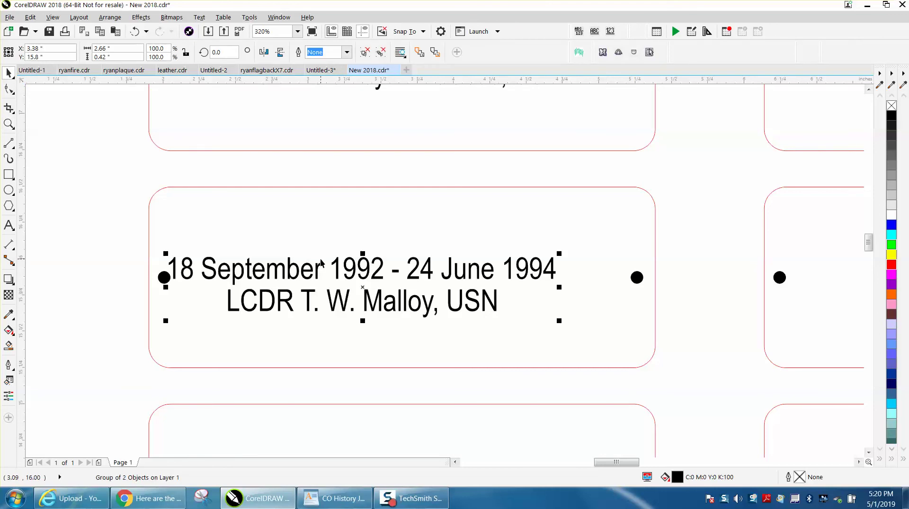
- Try centering the Malloy text in its red box, then undo the accidental box moves
left_click(357, 188, "shift")
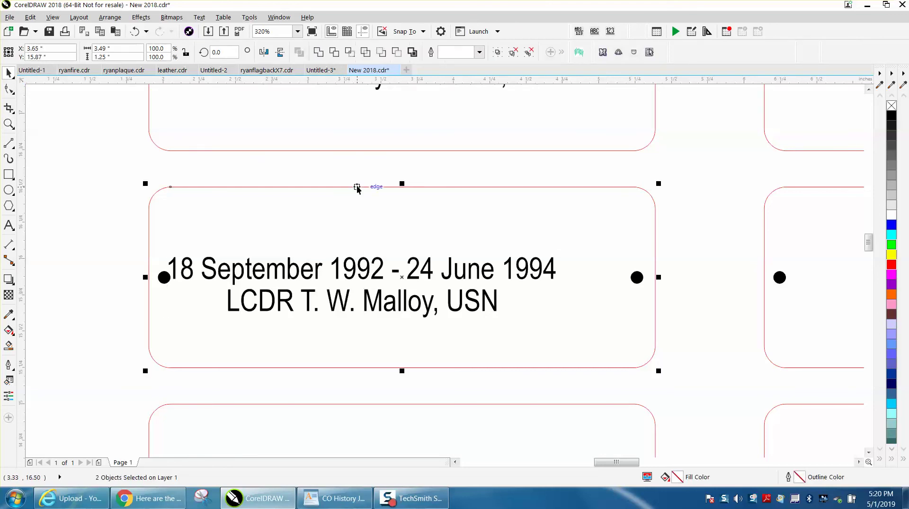
key("c")
key("e")
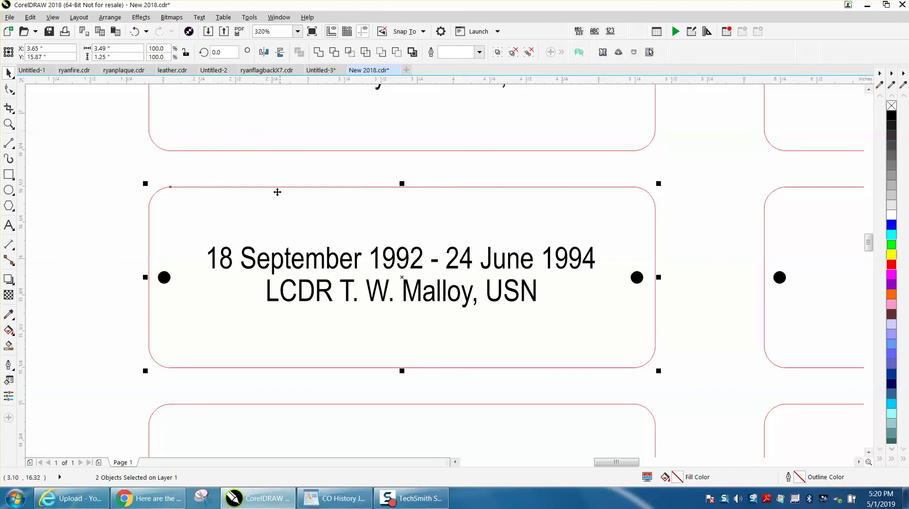
left_click(267, 172)
left_click_drag(279, 258, 252, 236)
left_click(254, 187)
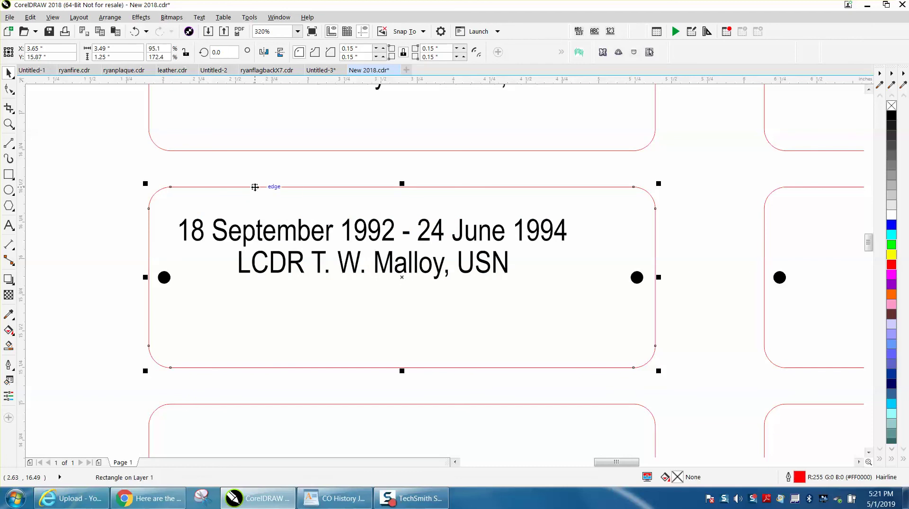
left_click(315, 239, "shift")
key("Up")
key("Up")
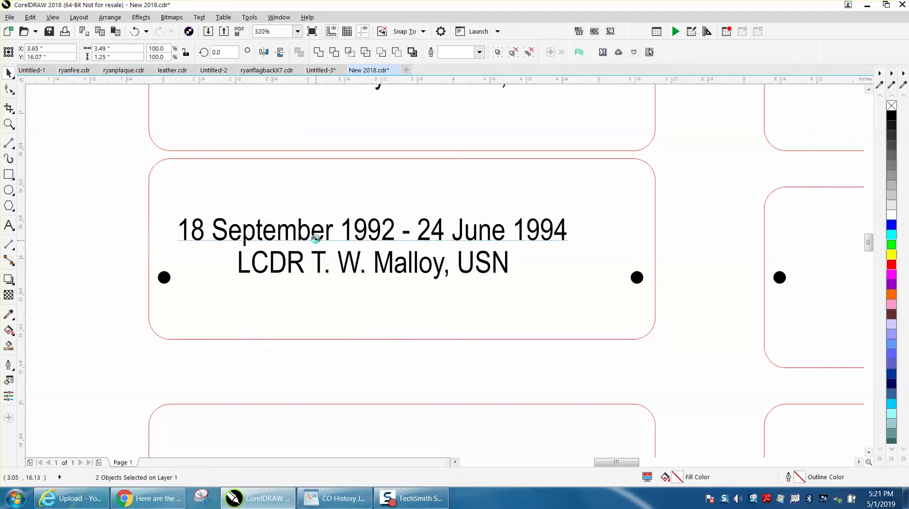
key("Left")
key("Left")
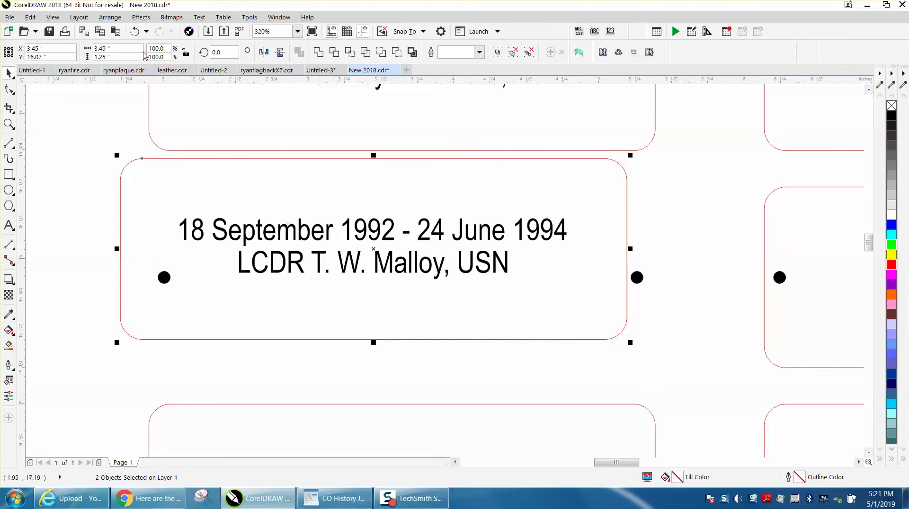
left_click(135, 31)
left_click(135, 31)
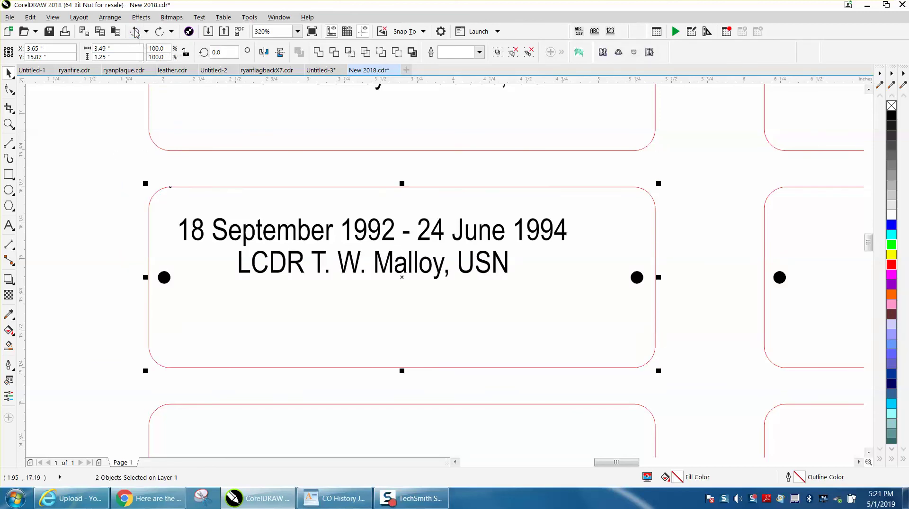
- Center the Malloy group on the red name box both ways, then zoom out
left_click(143, 153)
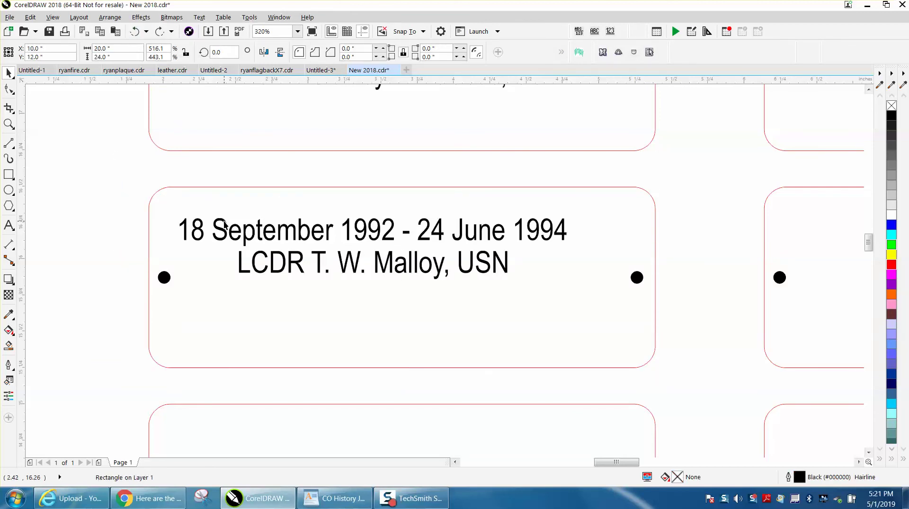
left_click(225, 223)
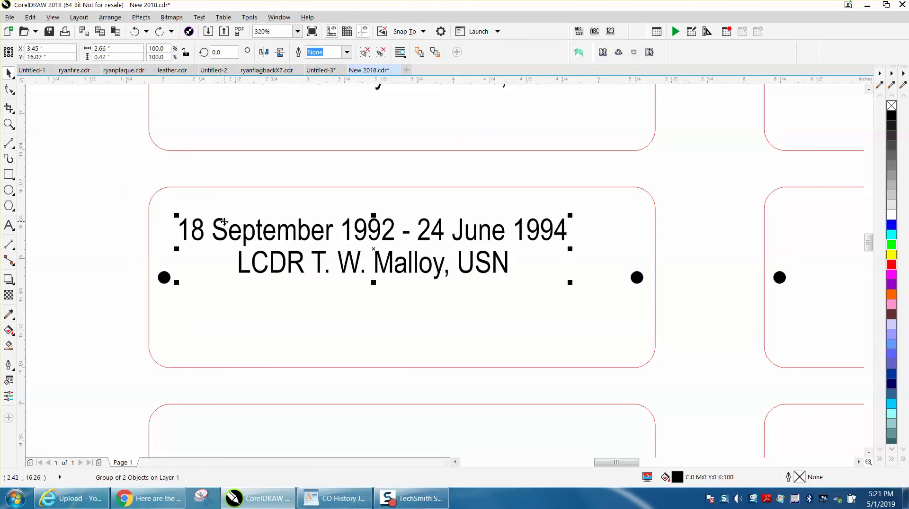
left_click(257, 186, "shift")
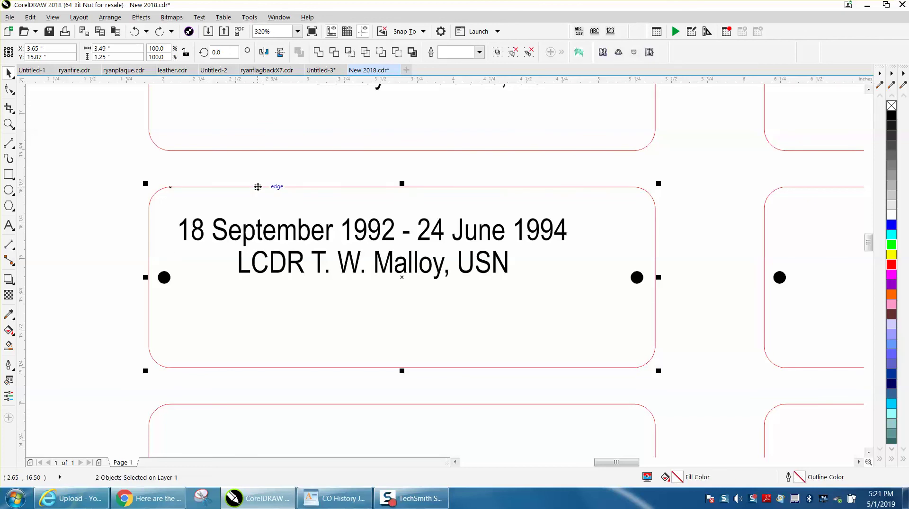
key("e")
key("c")
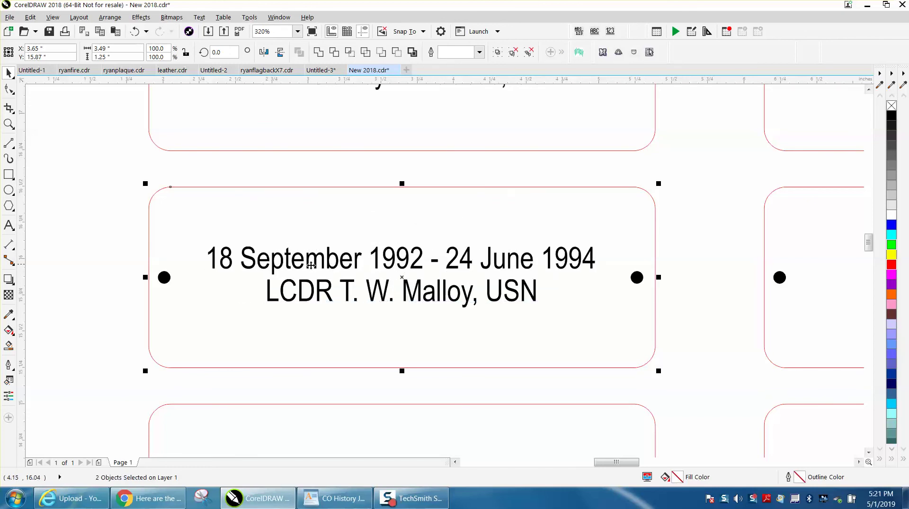
scroll(305, 265, "down", 2)
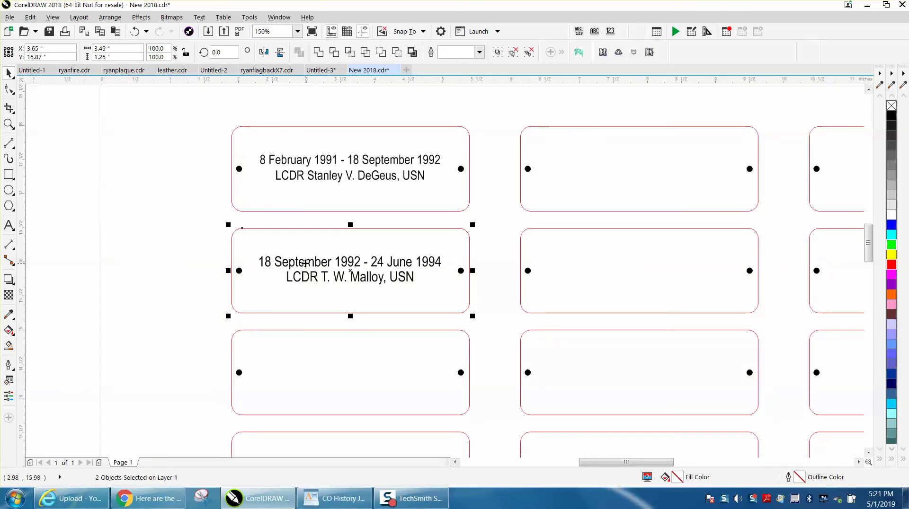
scroll(306, 264, "down", 4)
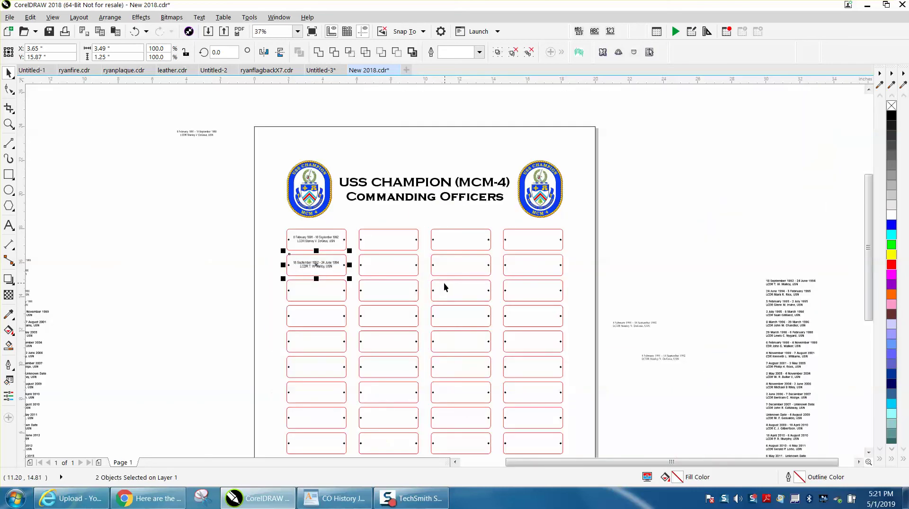
scroll(252, 270, "down", 2)
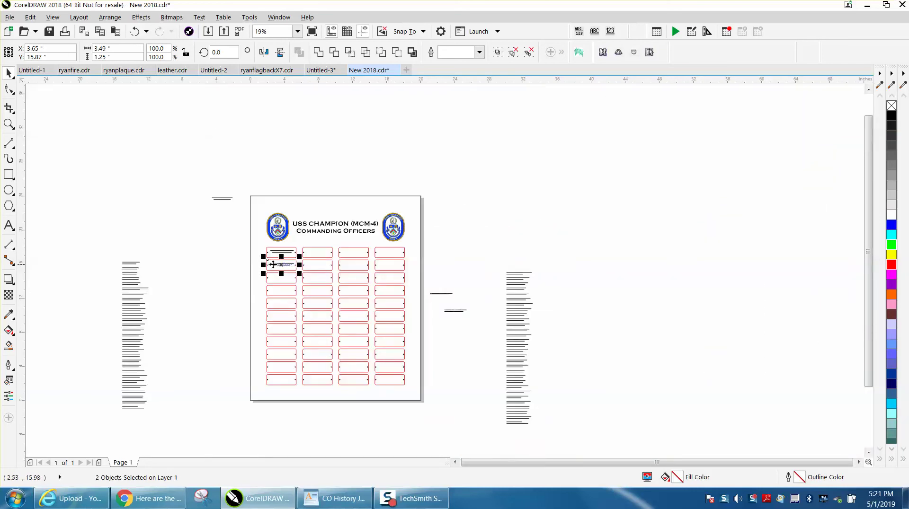